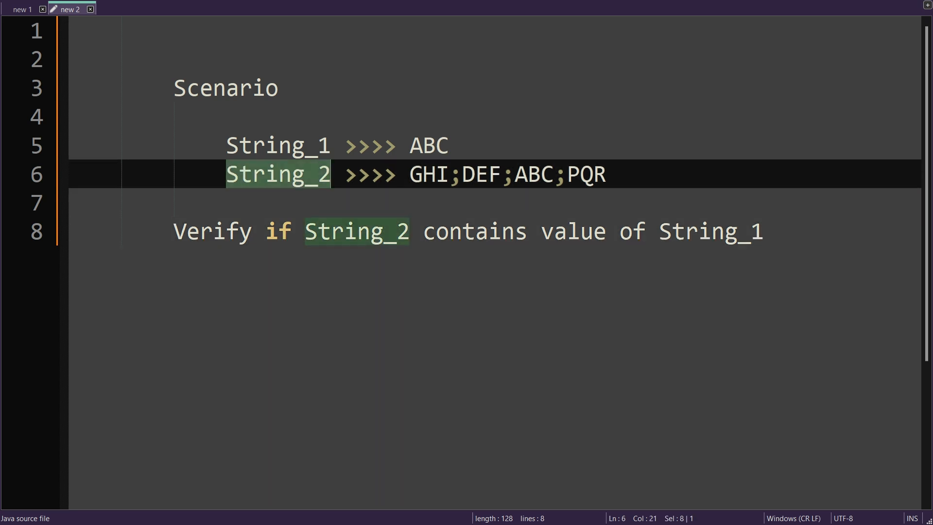
# Review the scenario's String_1 and String_2 values and the requirement that String_2 contains the value of String_1
pyautogui.moveTo(659, 232); pyautogui.dragTo(764, 231)
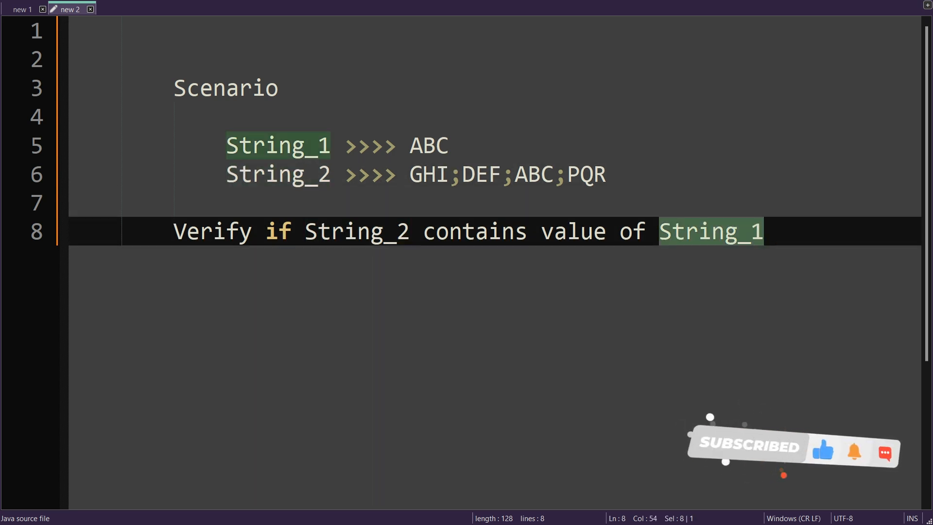
pyautogui.click(448, 173)
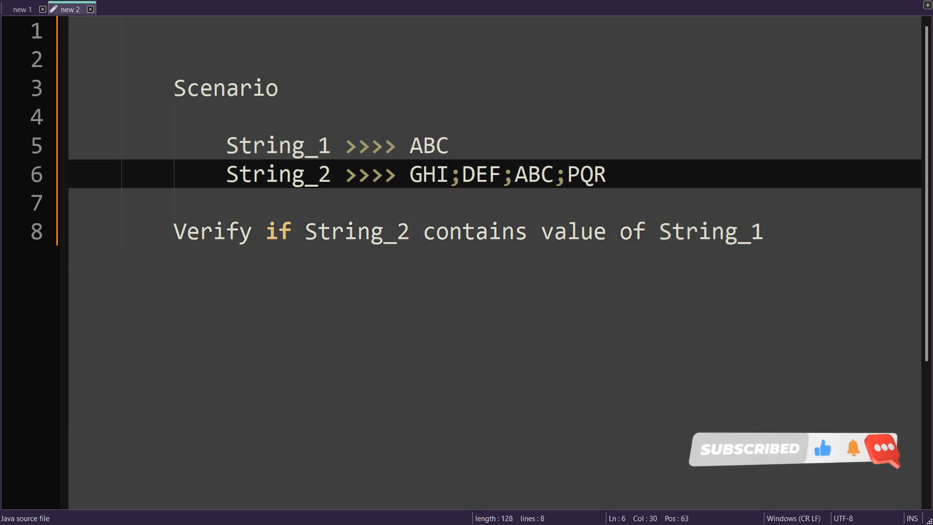
pyautogui.moveTo(410, 146); pyautogui.dragTo(449, 146)
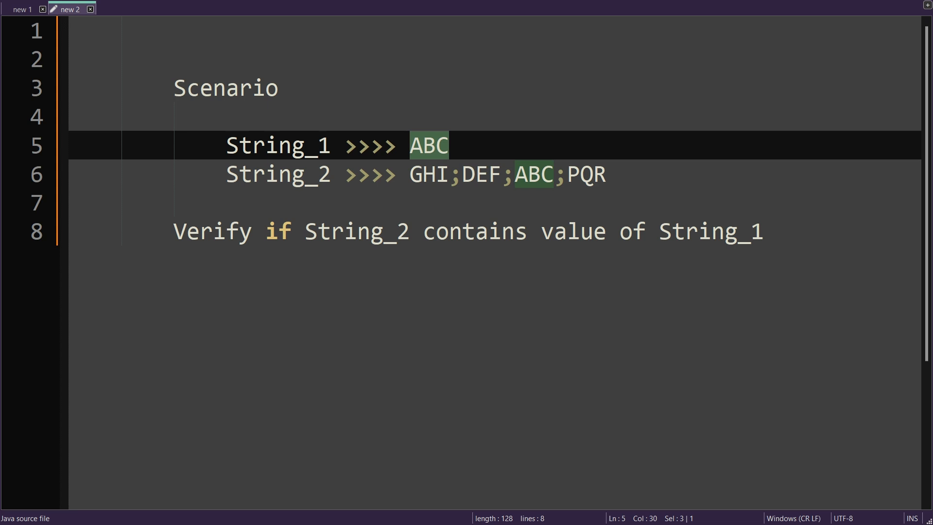
pyautogui.moveTo(515, 174); pyautogui.dragTo(553, 174)
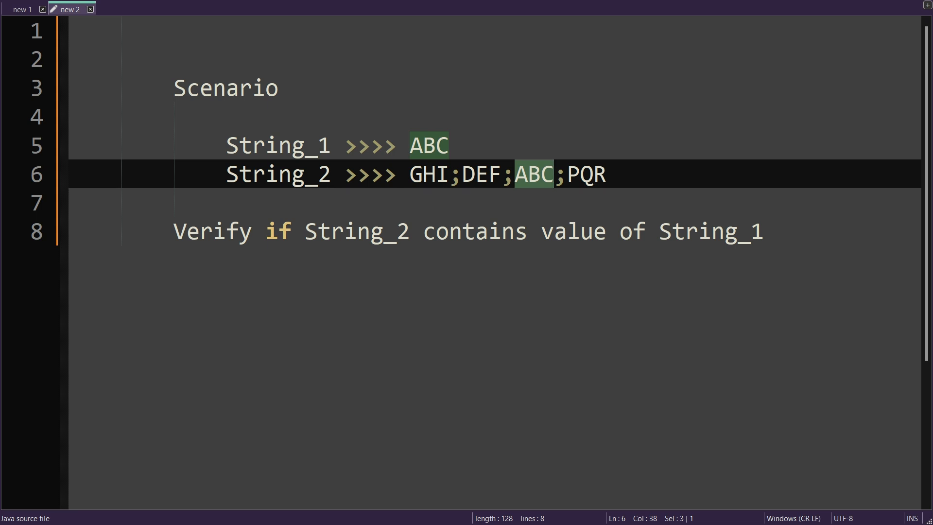
pyautogui.click(475, 174)
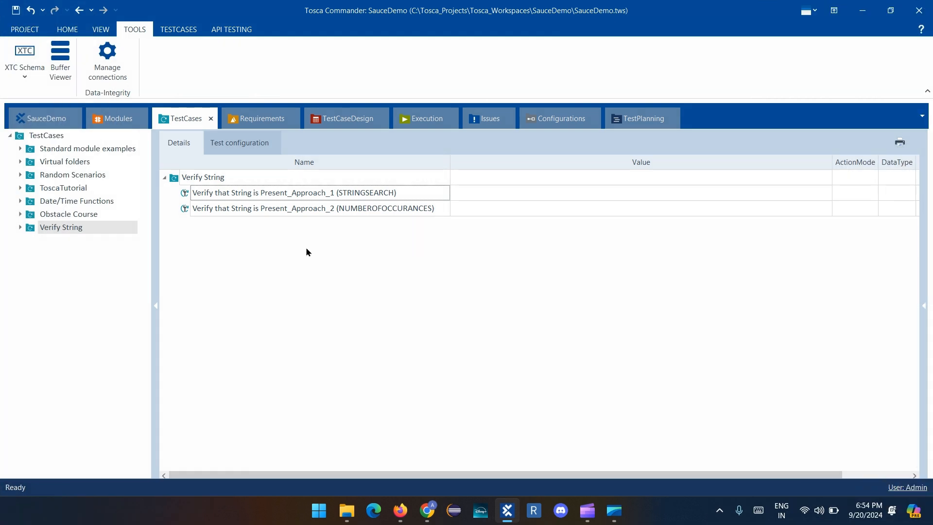
# In Tosca Commander, add a TBox Set Buffer test step from Modules to the "Verify that String is Present_Approach_1 (STRINGSEARCH)" test case
pyautogui.click(353, 193)
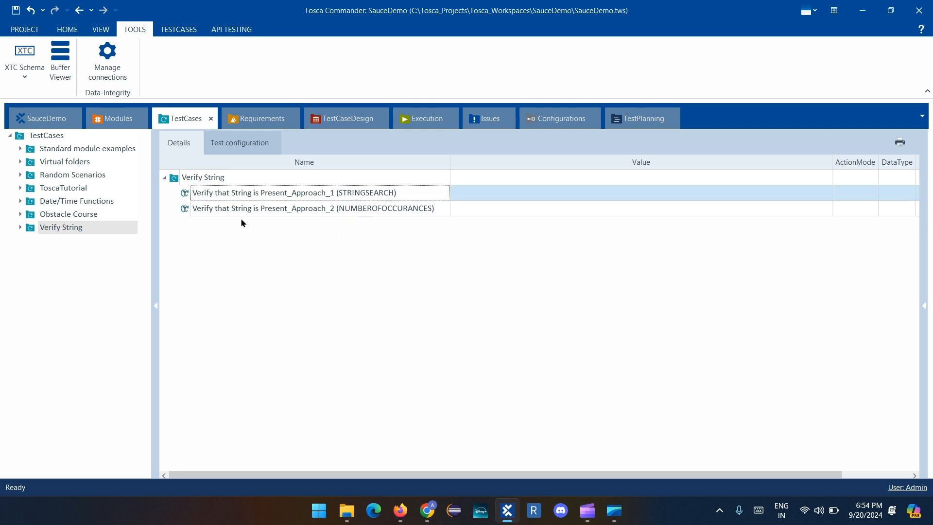
pyautogui.click(411, 209)
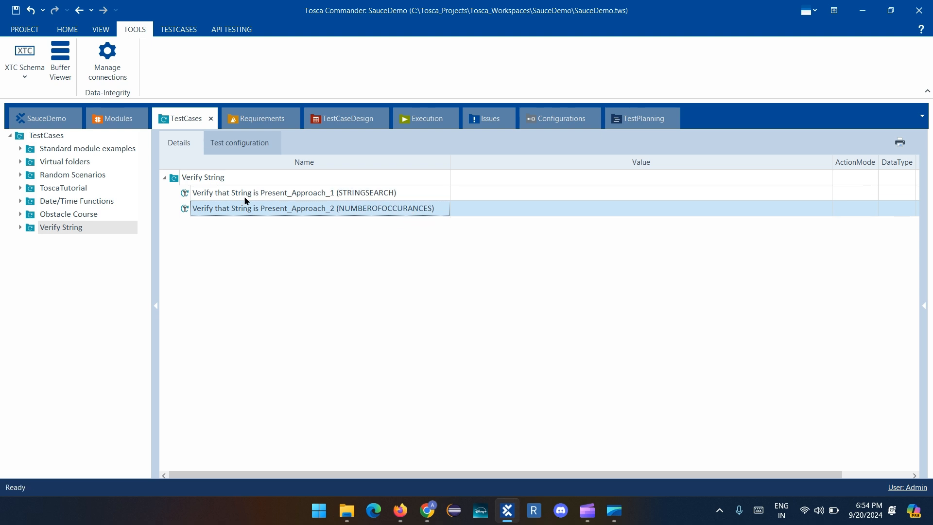
pyautogui.click(192, 195)
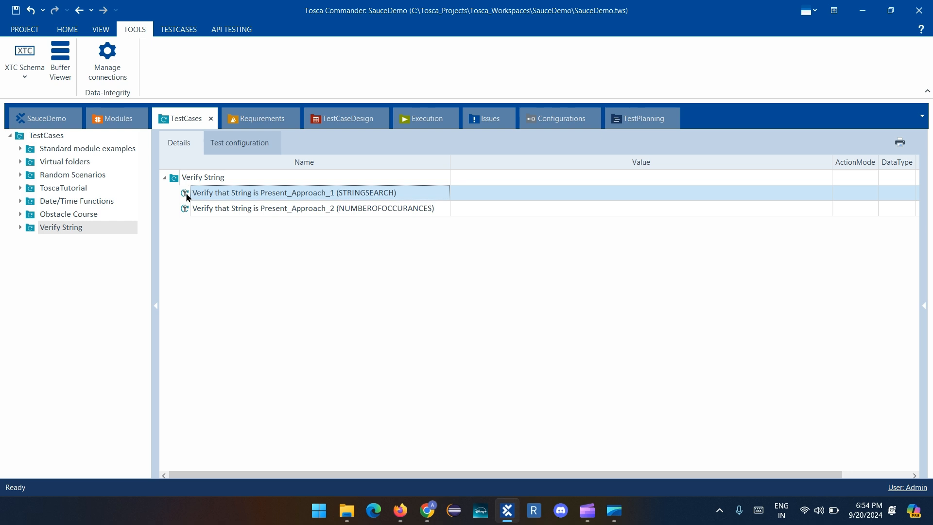
pyautogui.hotkey('ctrl', 't')
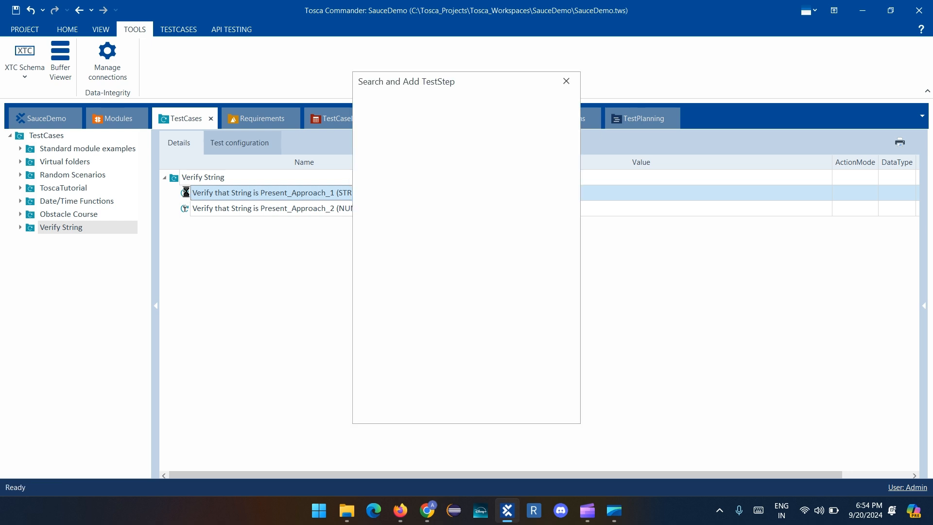
pyautogui.write('buff')
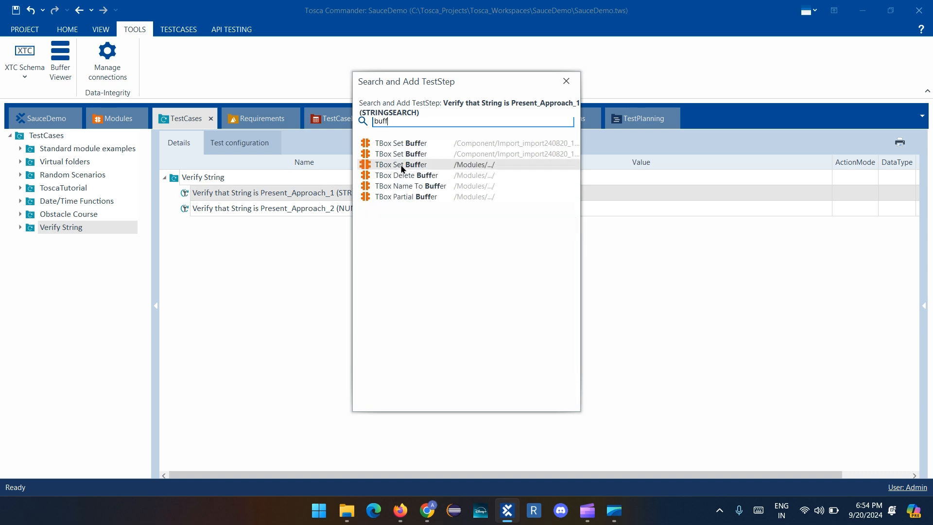
pyautogui.click(401, 165)
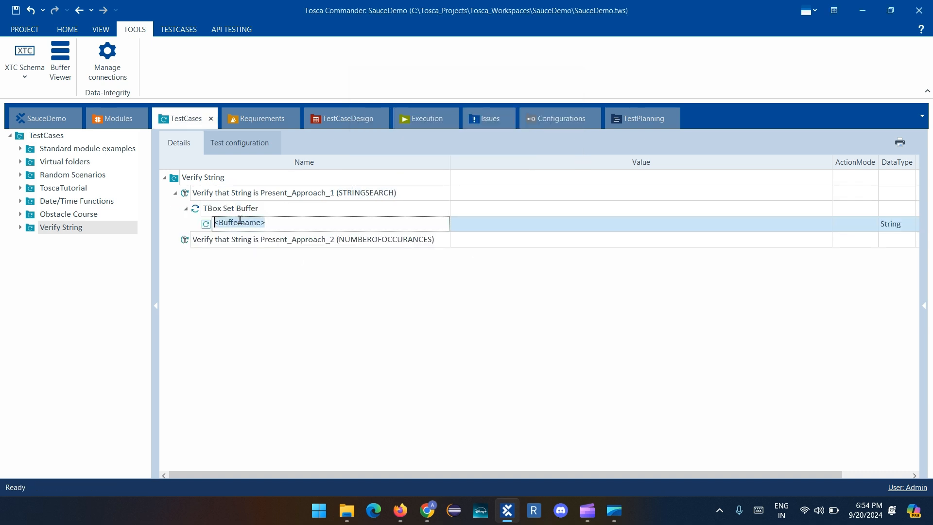
# Rename the TBox Set Buffer test step to "Set the Strings"
pyautogui.click(275, 207)
pyautogui.hotkey('ctrl', 'a')
pyautogui.write('Set the Strings')
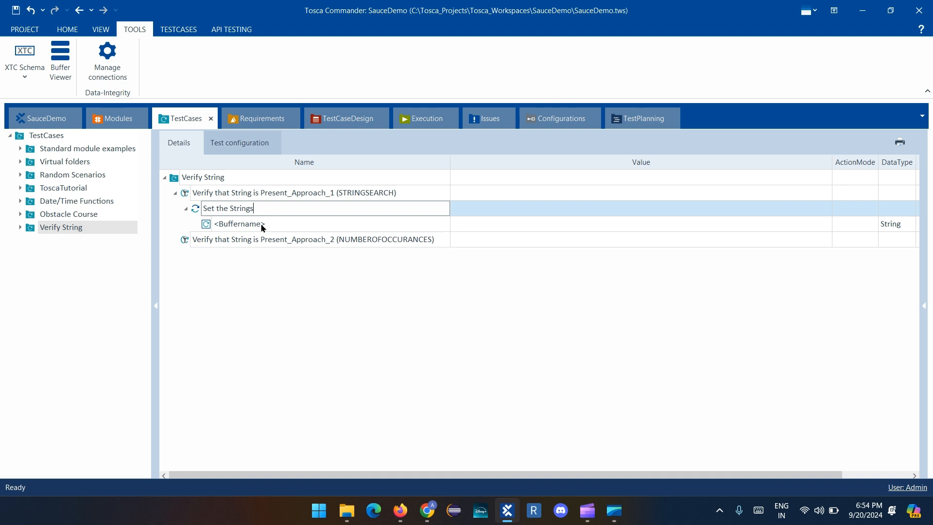
pyautogui.press('Return')
# Name the first buffer under Set the Strings "String_1"
pyautogui.click(315, 220)
pyautogui.click(329, 224)
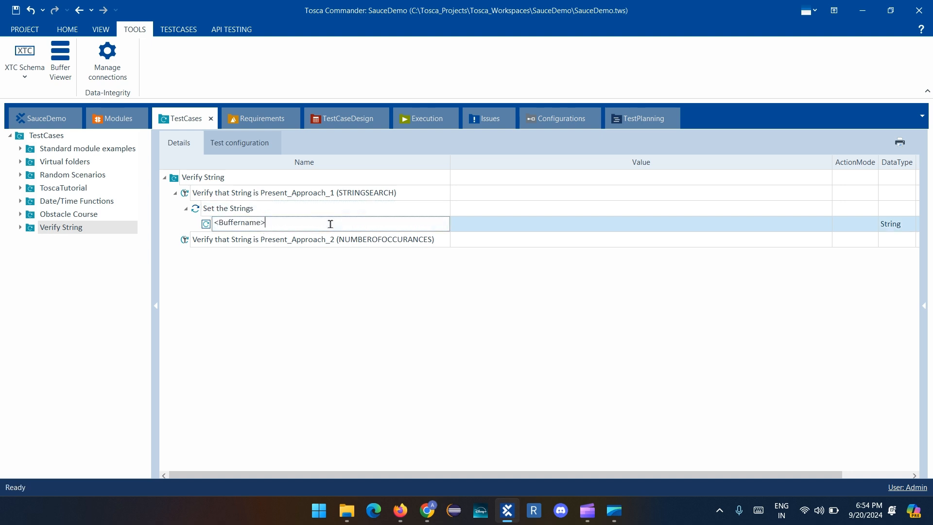
pyautogui.hotkey('ctrl', 'a')
pyautogui.write('String_1')
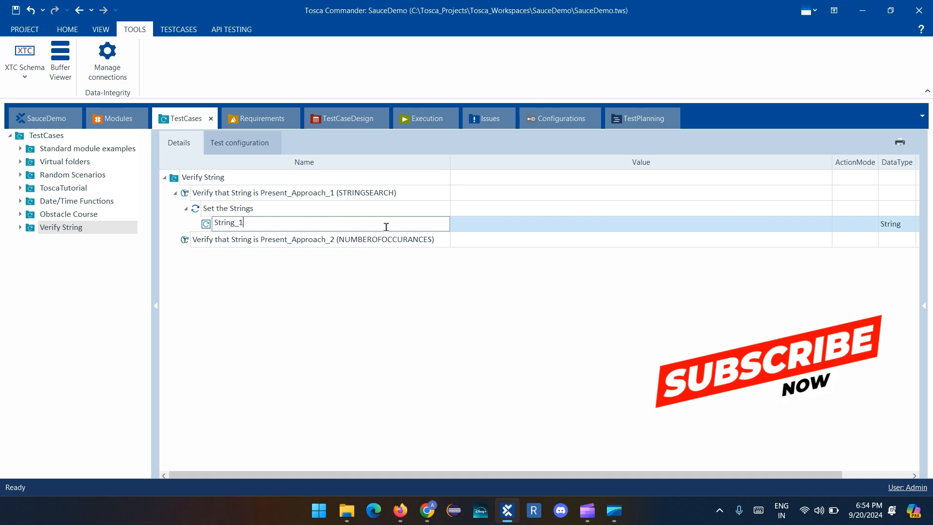
pyautogui.press('Return')
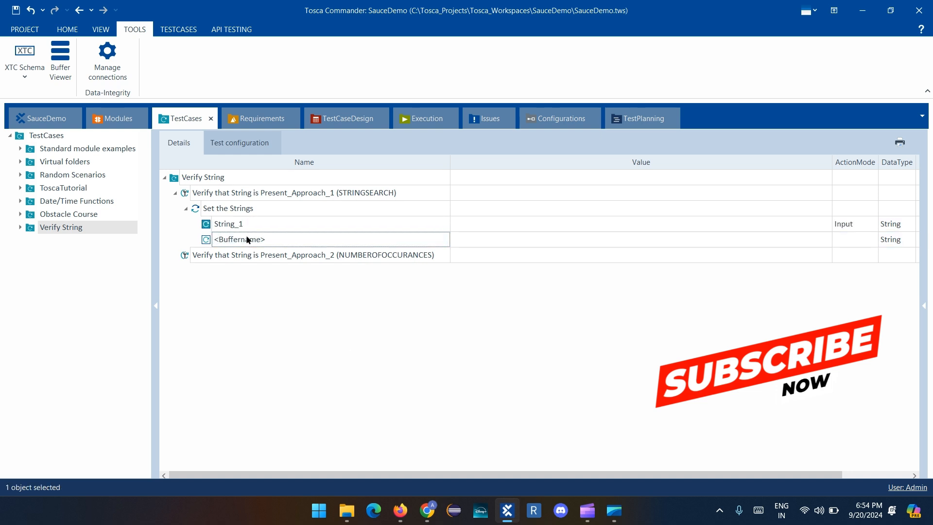
# Name the second buffer under Set the Strings "String_2"
pyautogui.click(273, 238)
pyautogui.click(290, 239)
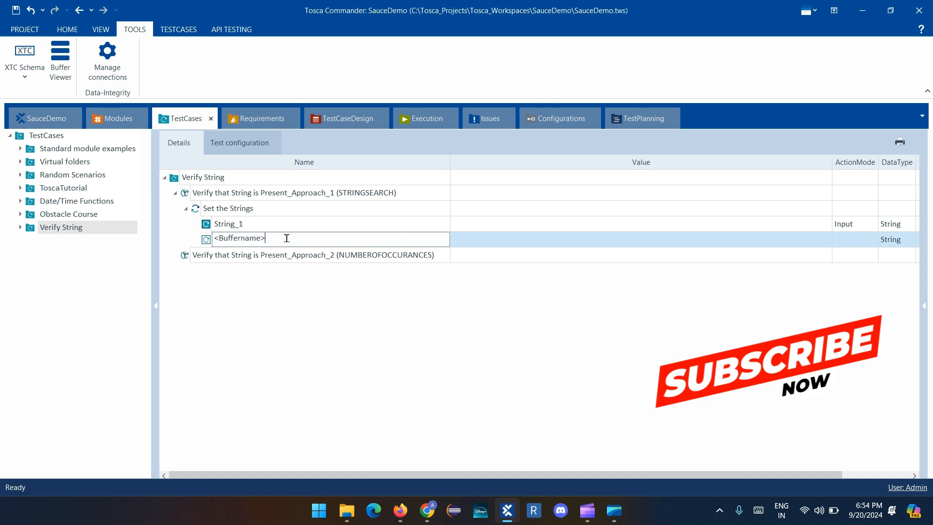
pyautogui.hotkey('ctrl', 'a')
pyautogui.write('String_2')
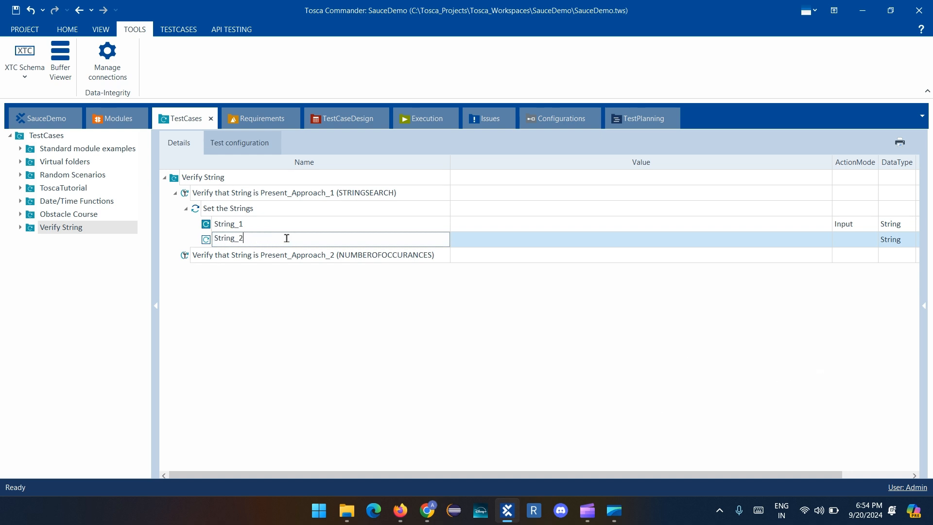
pyautogui.press('Return')
# Set the value of String_1 to "ABC" and the value of String_2 to "GHI;DEF;ABC;PQR"
pyautogui.click(518, 224)
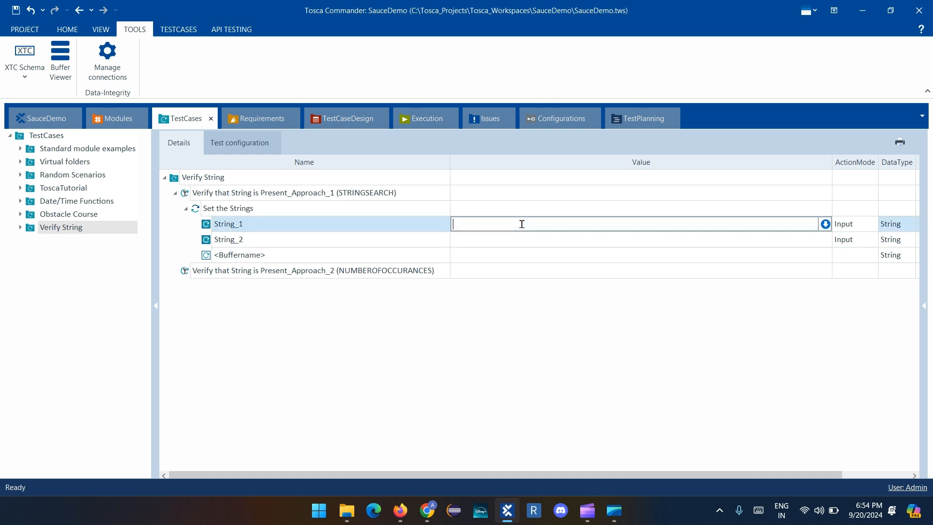
pyautogui.write('ABC')
pyautogui.click(520, 241)
pyautogui.click(520, 238)
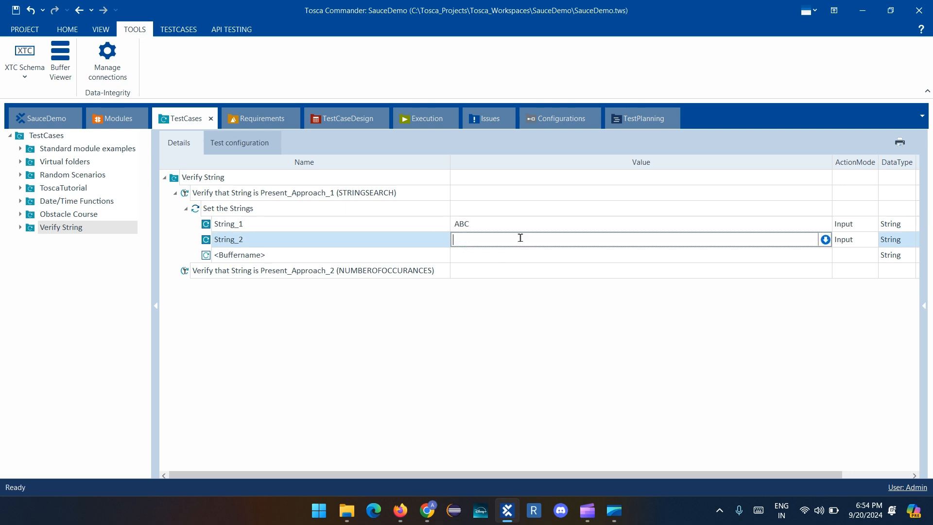
pyautogui.write('GHI;DEF;ABC;PQR')
pyautogui.click(452, 297)
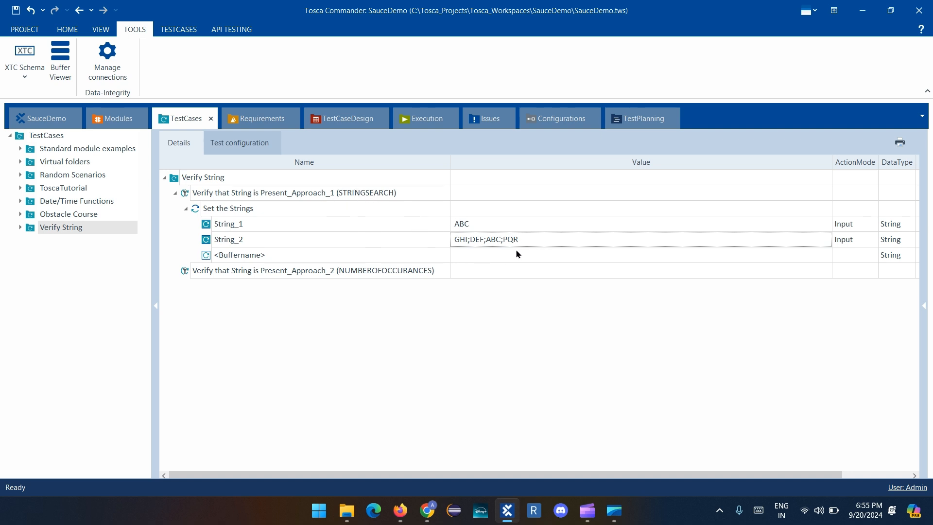
# Name the third buffer under Set the Strings "Result"
pyautogui.click(235, 260)
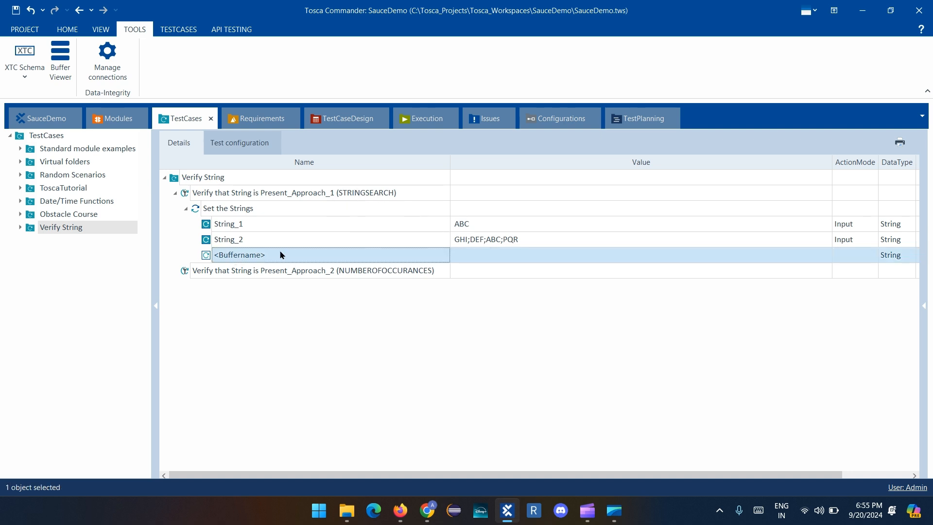
pyautogui.click(330, 259)
pyautogui.hotkey('ctrl', 'a')
pyautogui.write('R')
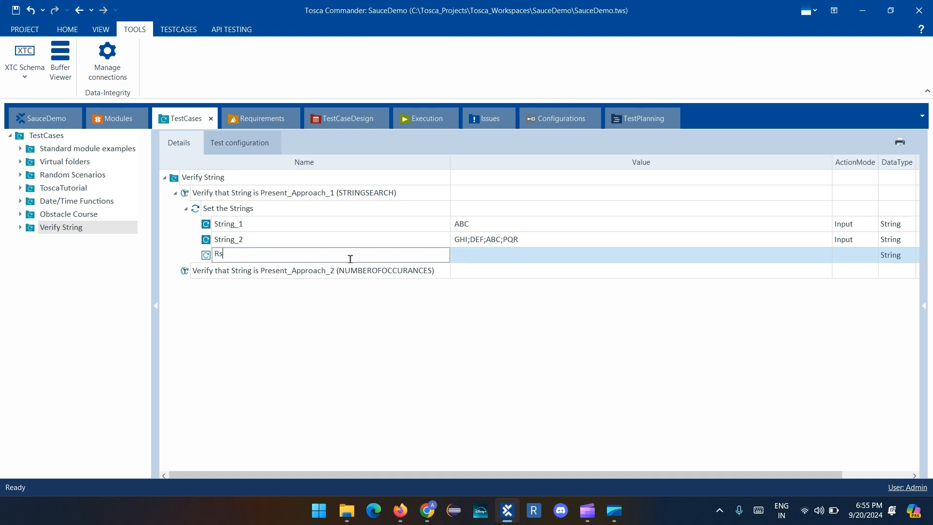
pyautogui.write('esult')
pyautogui.click(519, 251)
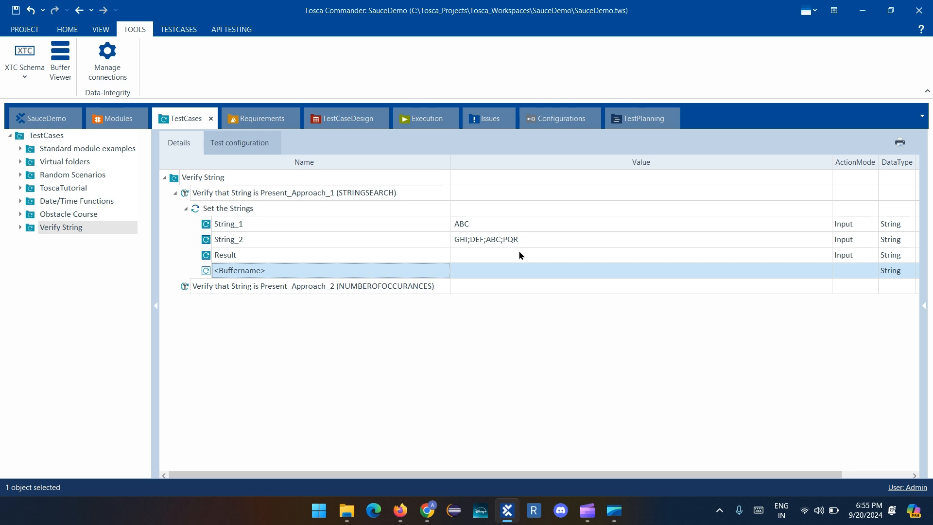
# Start an expression with "{stri" in the Result buffer's value and show the syntax help for the STRINGSEARCH function
pyautogui.click(510, 255)
pyautogui.click(510, 254)
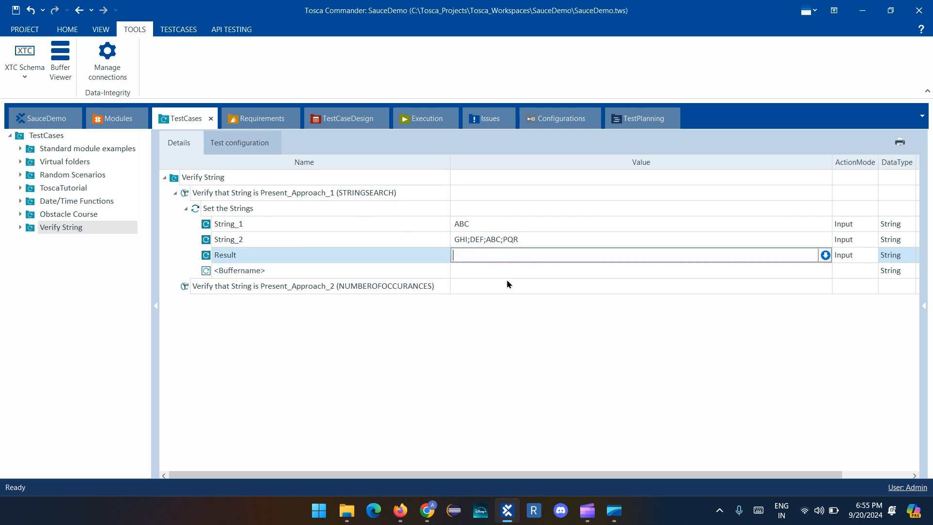
pyautogui.write('{')
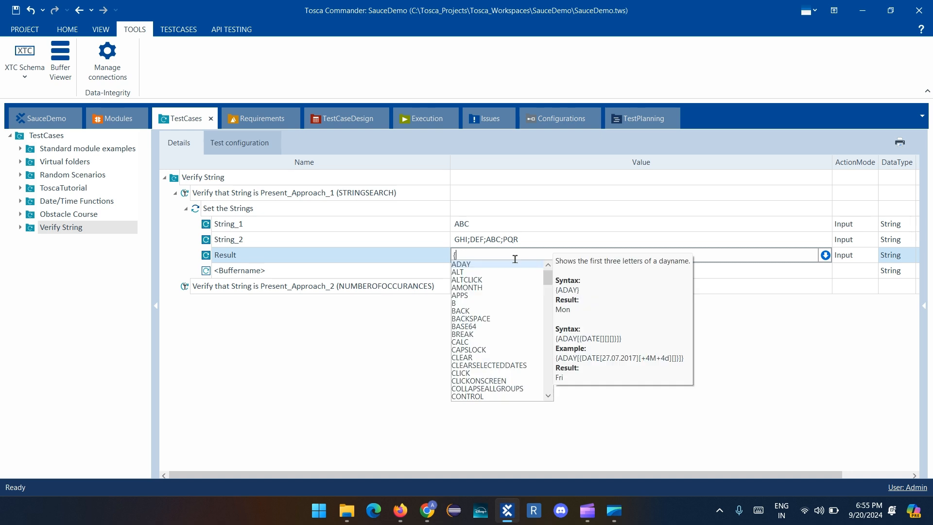
pyautogui.write('stri')
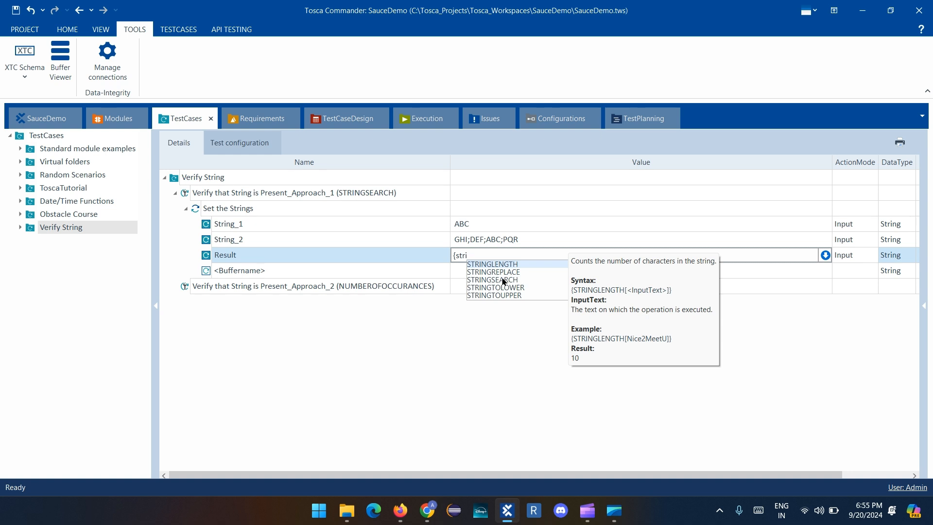
pyautogui.press('Down')
pyautogui.press('Down')
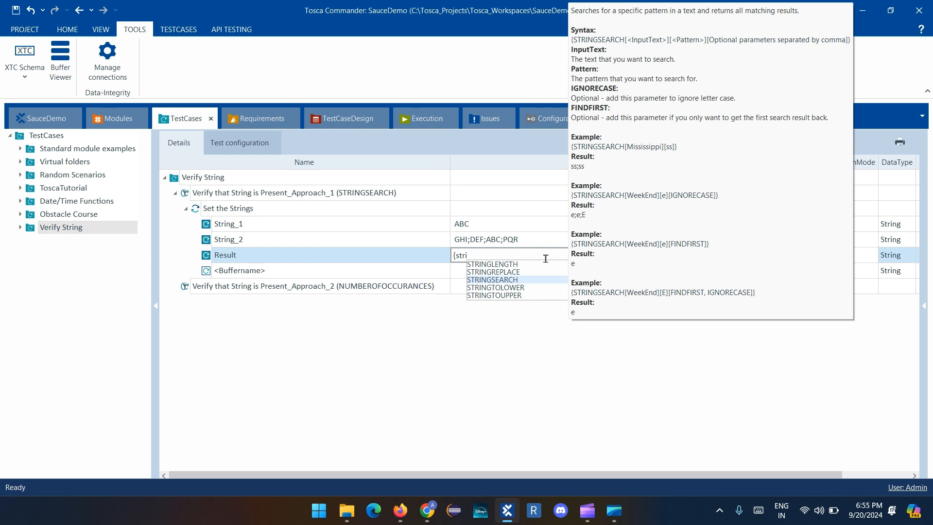
pyautogui.click(509, 281)
pyautogui.click(516, 255)
pyautogui.click(515, 253)
pyautogui.write('ng')
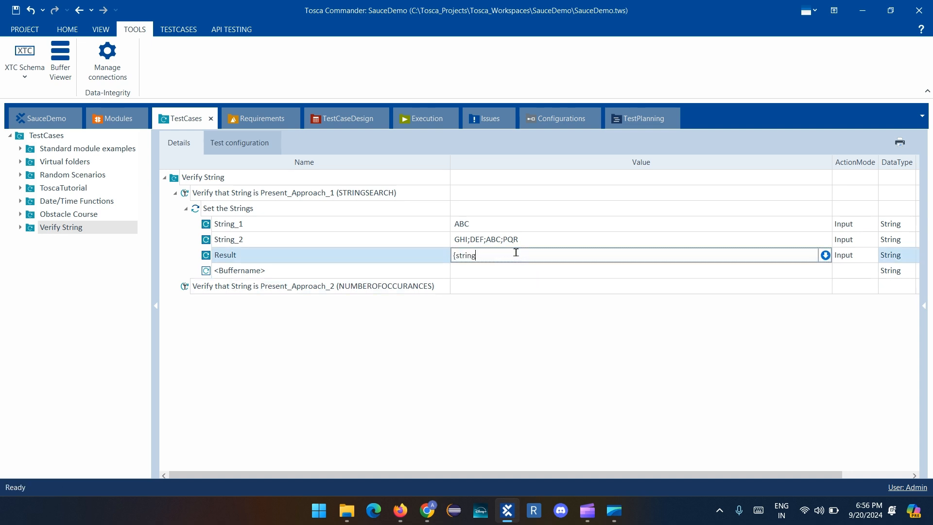
pyautogui.press('BackSpace')
pyautogui.press('BackSpace')
pyautogui.press('BackSpace')
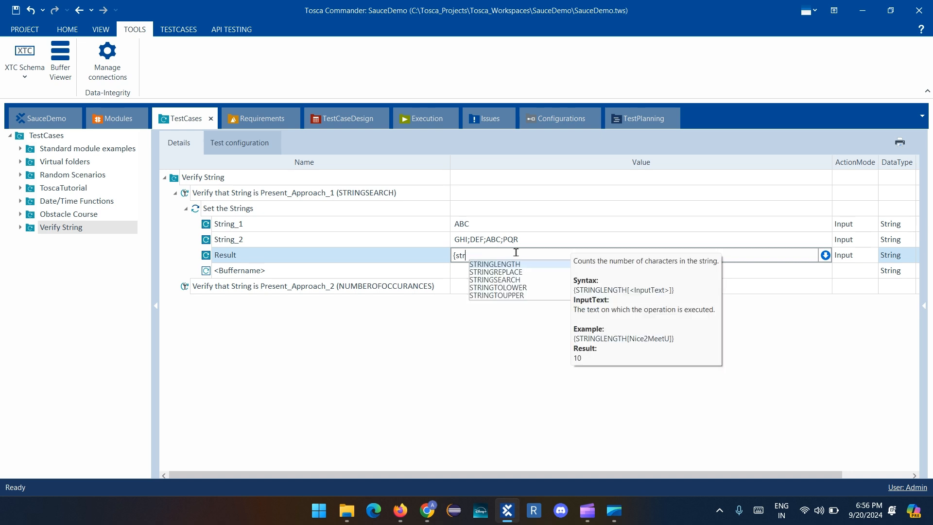
# Complete the Result value as a STRINGSEARCH function with three empty parameter brackets: {STRINGSEARCH[][][]}
pyautogui.press('Down')
pyautogui.press('Down')
pyautogui.press('Return')
pyautogui.write('[][][')
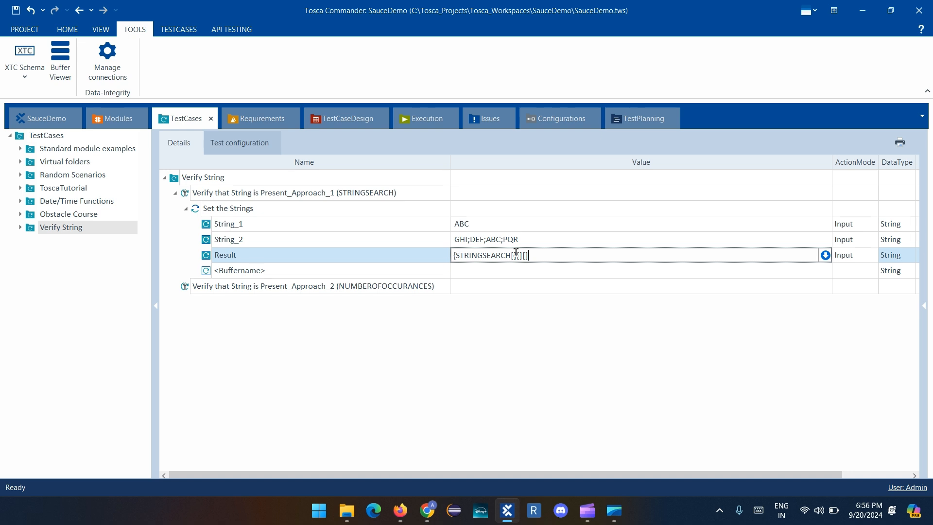
pyautogui.write('}')
# Fill the first STRINGSEARCH parameter of the Result value with the buffer reference {B[String_2]}
pyautogui.click(514, 255)
pyautogui.write('{')
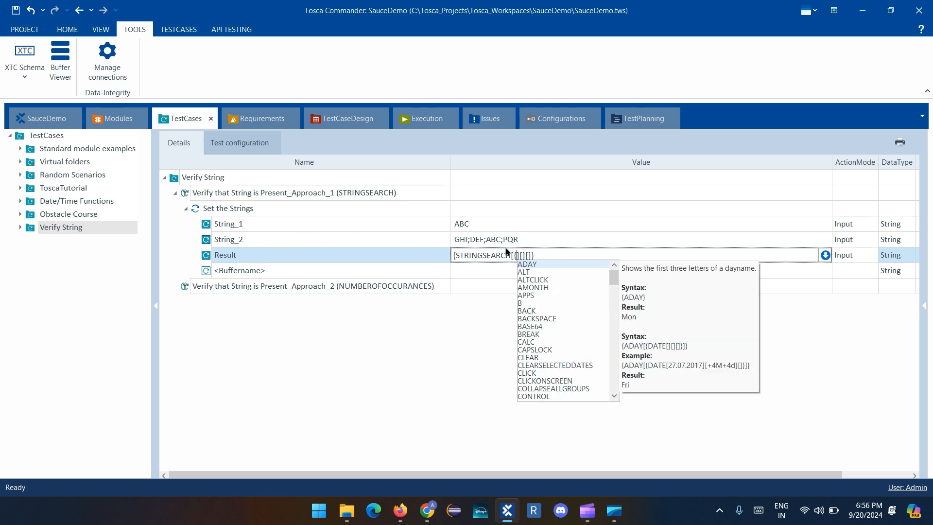
pyautogui.write('B[')
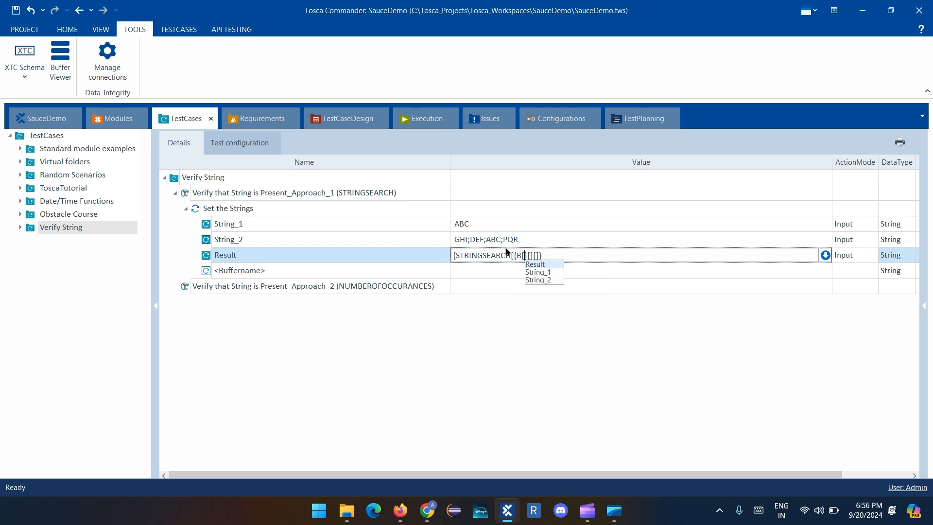
pyautogui.press('Down')
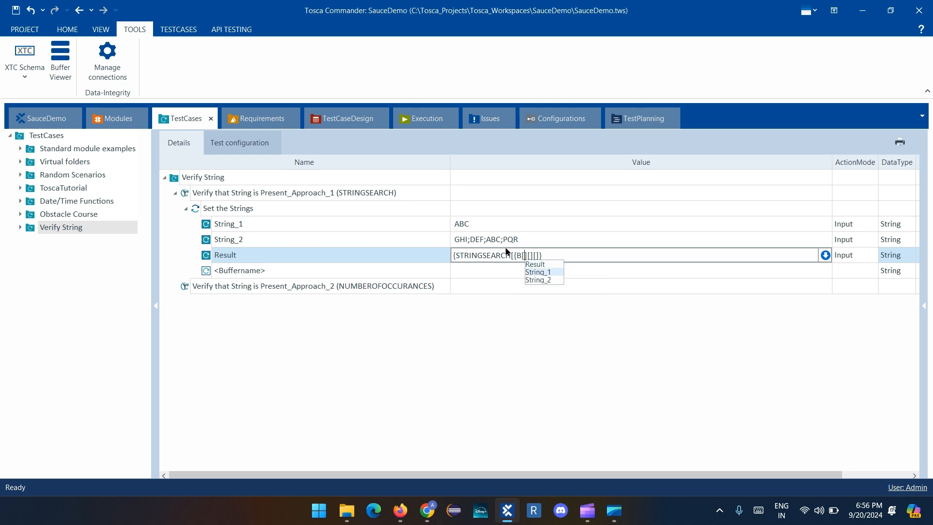
pyautogui.press('Down')
pyautogui.press('Return')
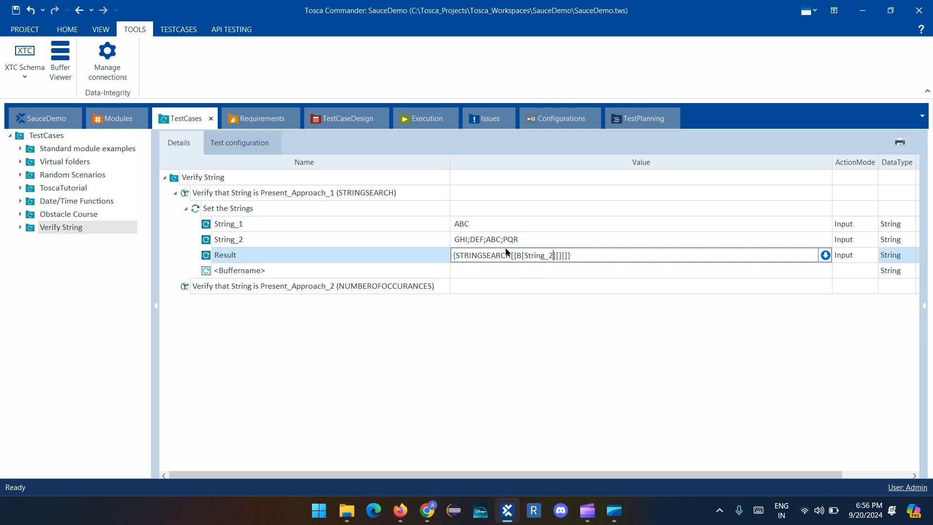
pyautogui.write(']}')
# Fill the second STRINGSEARCH parameter of the Result value with the buffer reference {B[String_1]}
pyautogui.press('Right')
pyautogui.press('Right')
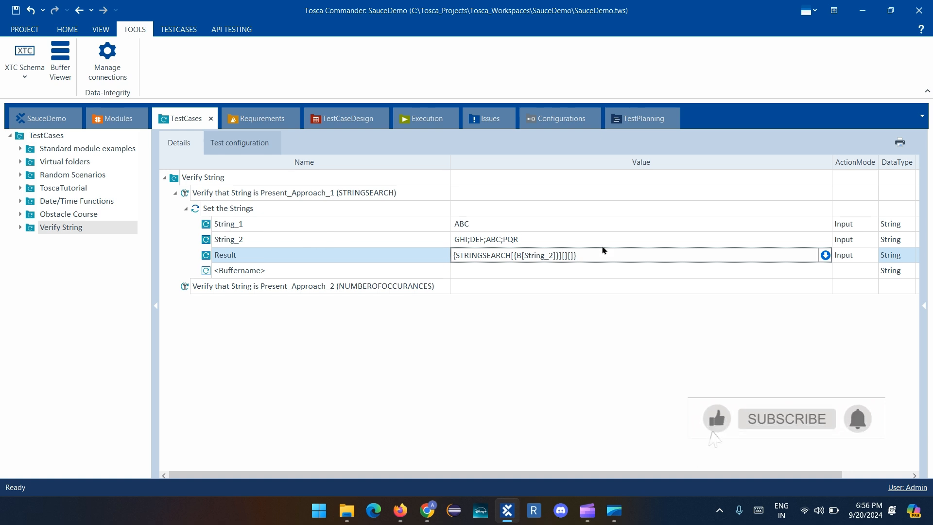
pyautogui.write('{')
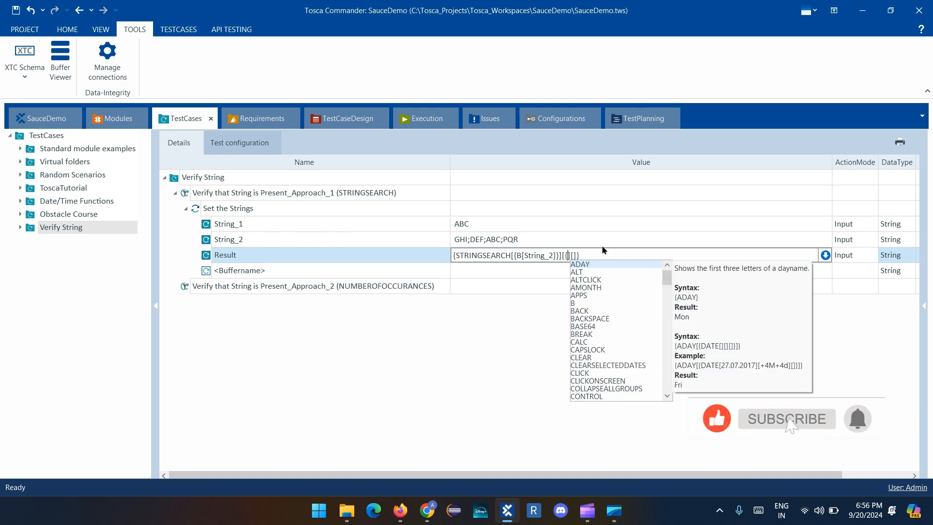
pyautogui.press('Escape')
pyautogui.write('[]}')
pyautogui.press('Left')
pyautogui.press('Left')
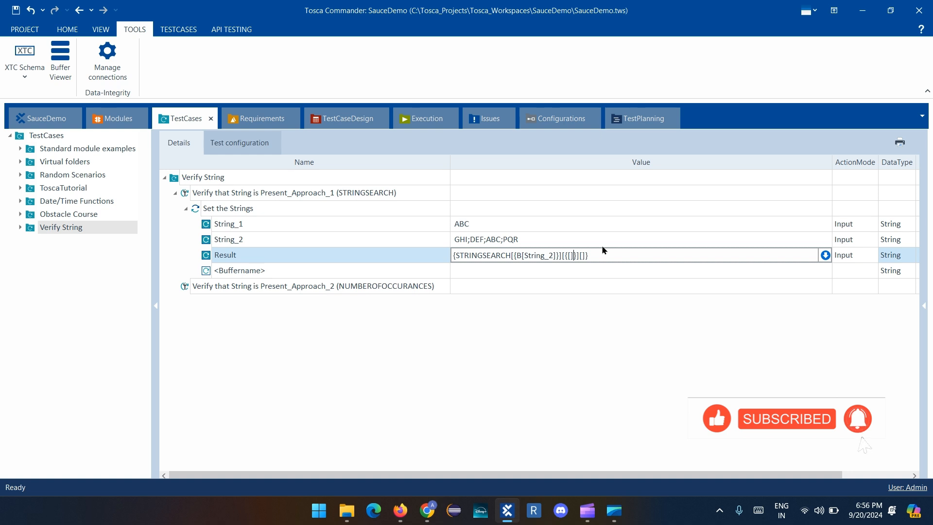
pyautogui.write('B')
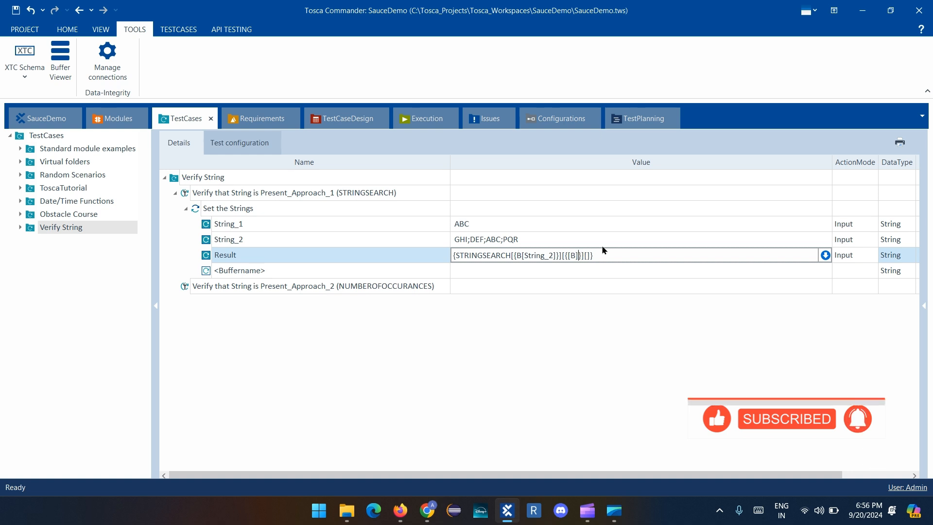
pyautogui.press('BackSpace')
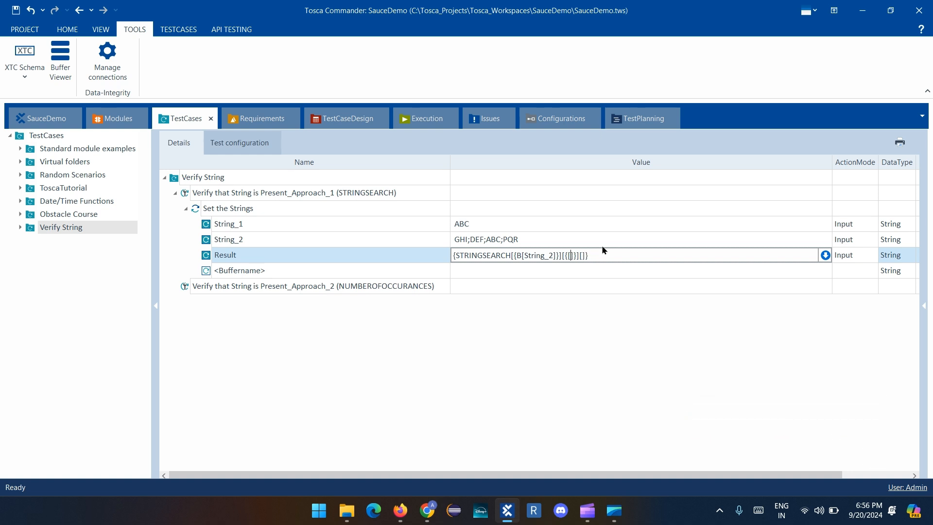
pyautogui.write('B[')
pyautogui.write('String')
pyautogui.write('_1]}][')
pyautogui.write('FINDFIRS')
pyautogui.write('T')
pyautogui.write(',')
pyautogui.write('IGNOREC')
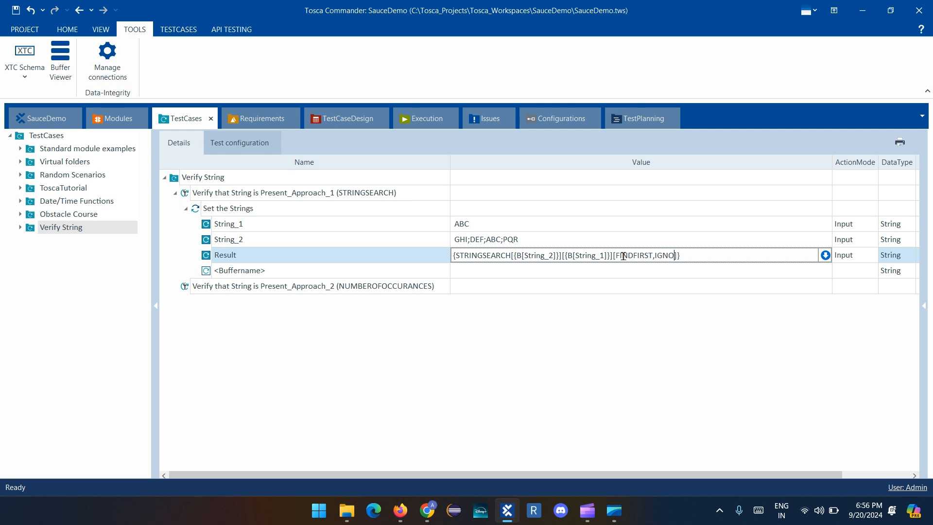
# Set the third STRINGSEARCH parameter to FINDFIRST,IGNORECASE and commit the Result value
pyautogui.write('ECASE')
pyautogui.click(611, 312)
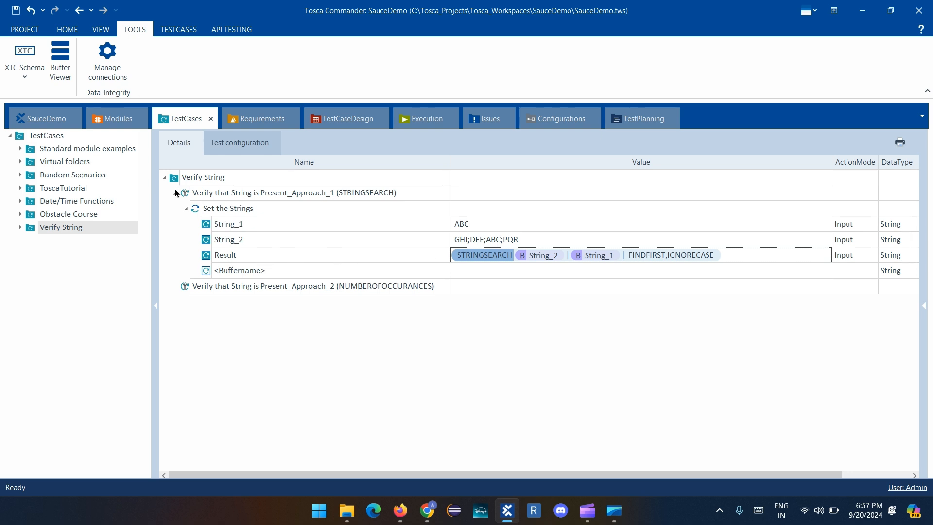
# Add a TBox Evaluation Tool test step to the Approach_1 (STRINGSEARCH) test case
pyautogui.click(187, 199)
pyautogui.hotkey('ctrl', 't')
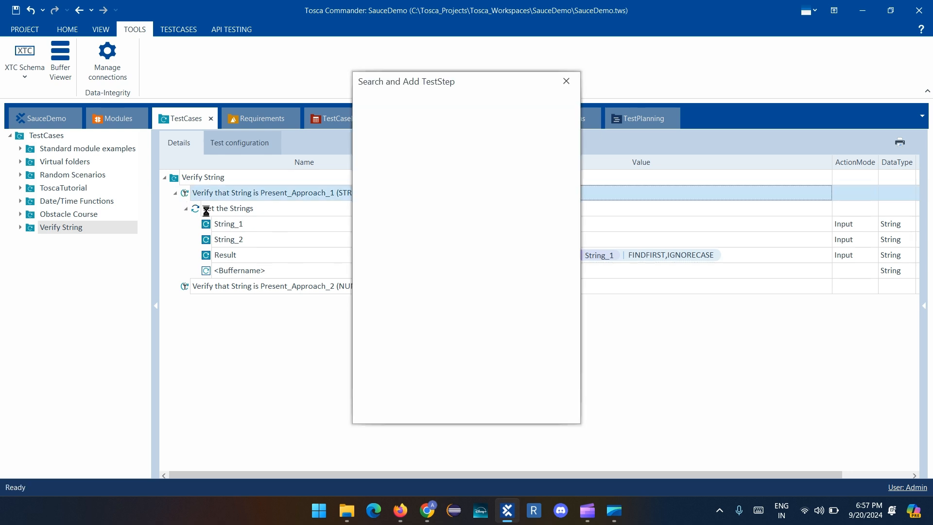
pyautogui.write('evaul')
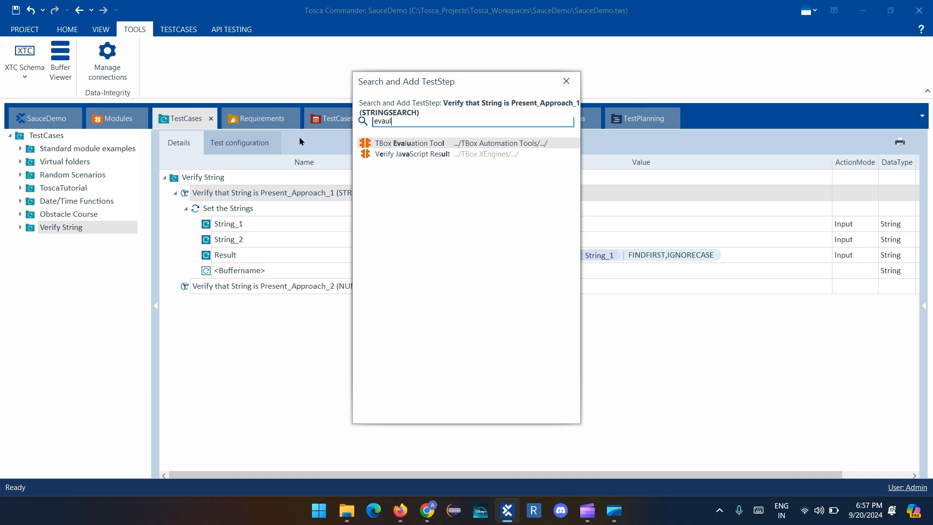
pyautogui.press('Return')
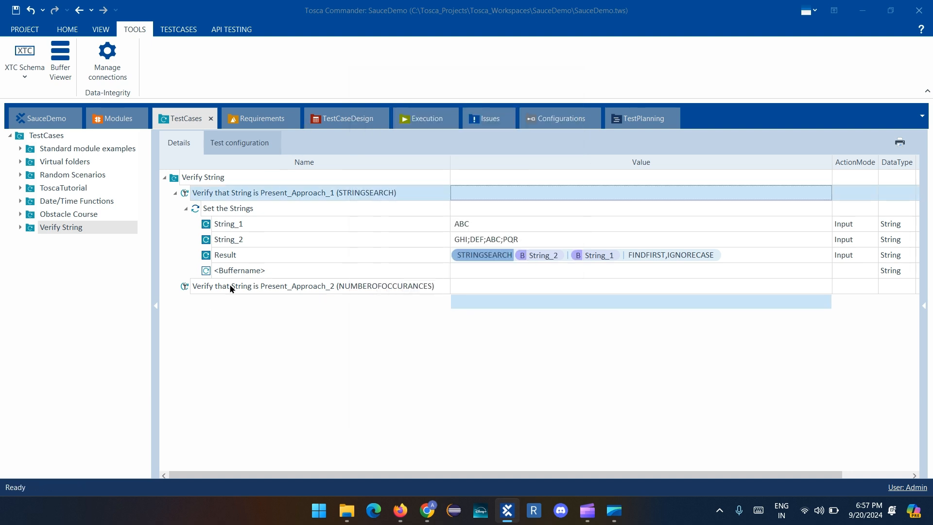
# Rename the new evaluation test step "Verify"
pyautogui.click(299, 285)
pyautogui.click(306, 288)
pyautogui.write('Verify')
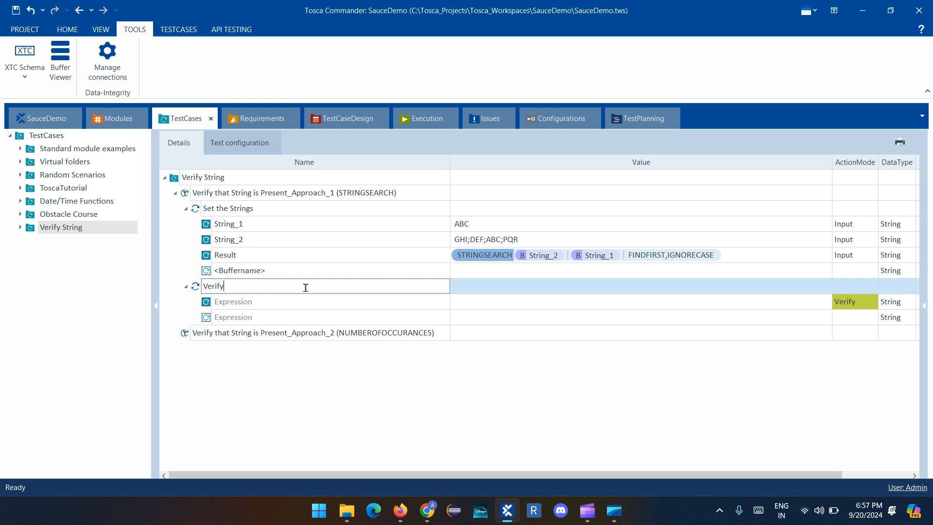
pyautogui.press('Return')
# Begin the Verify step's Expression as an equality comparison with '{B[String_1]}' before == and empty quotes after it
pyautogui.click(552, 302)
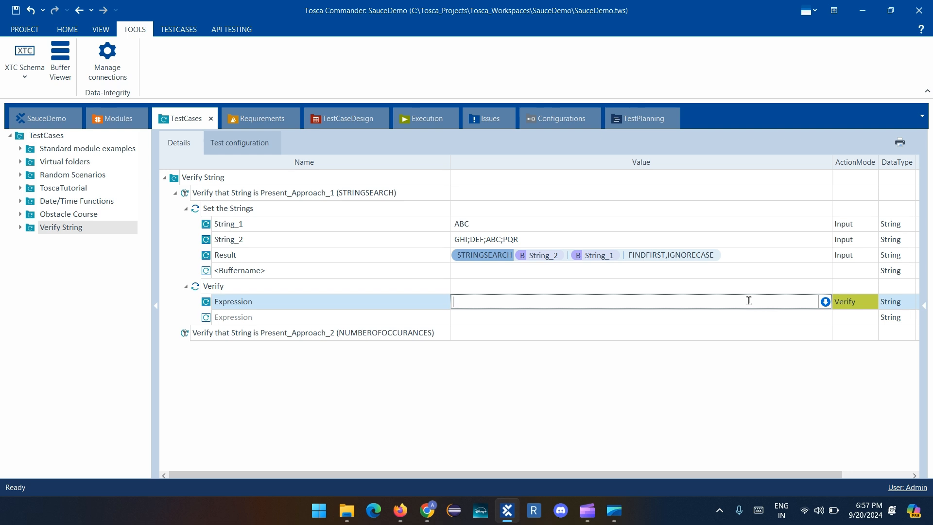
pyautogui.write('"=="')
pyautogui.press('Left')
pyautogui.write('{')
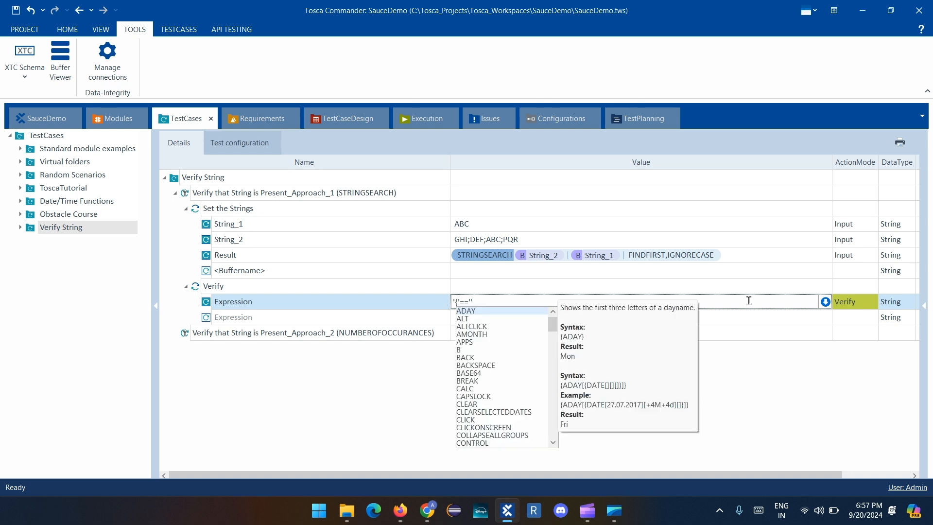
pyautogui.write('B[')
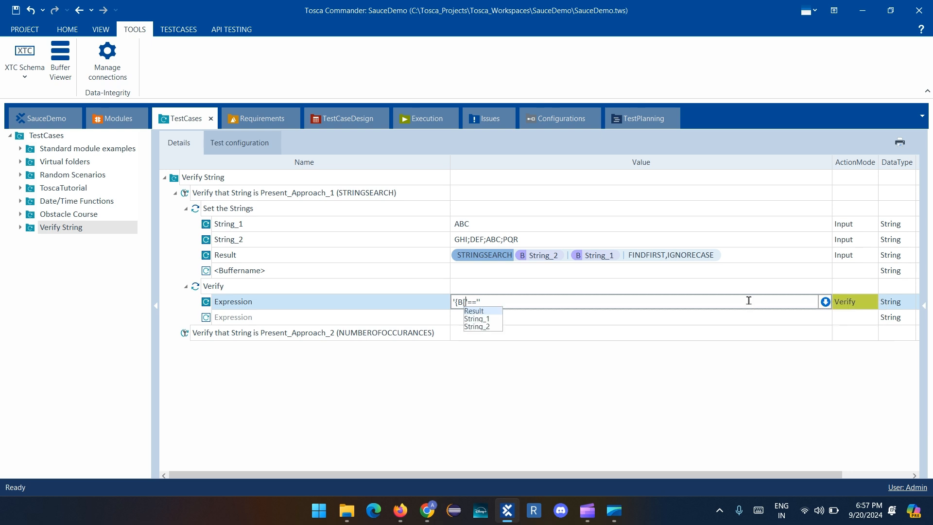
pyautogui.write('String')
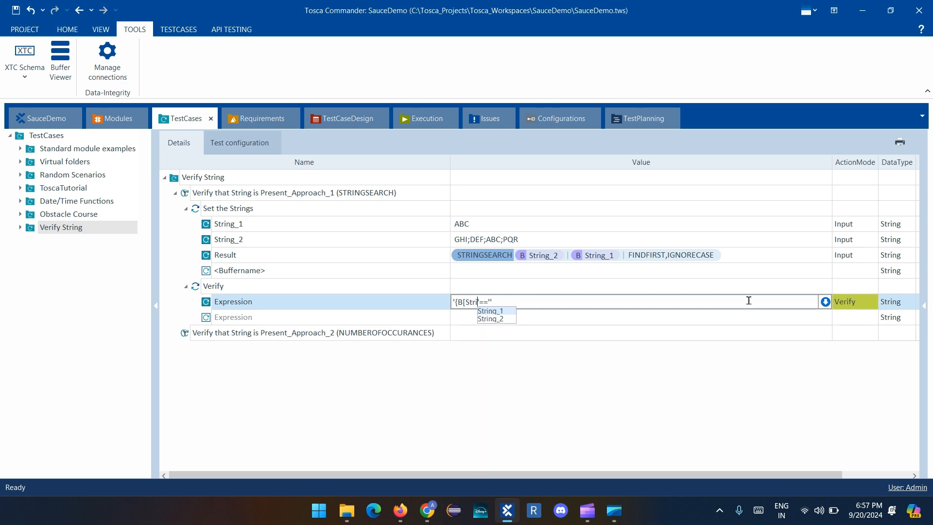
pyautogui.write("_1]}'=='")
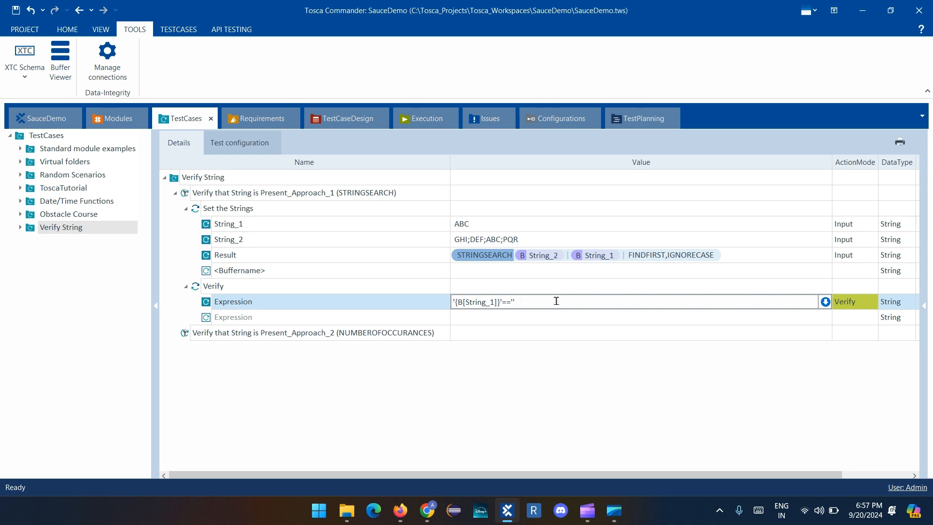
pyautogui.write('{B[Res')
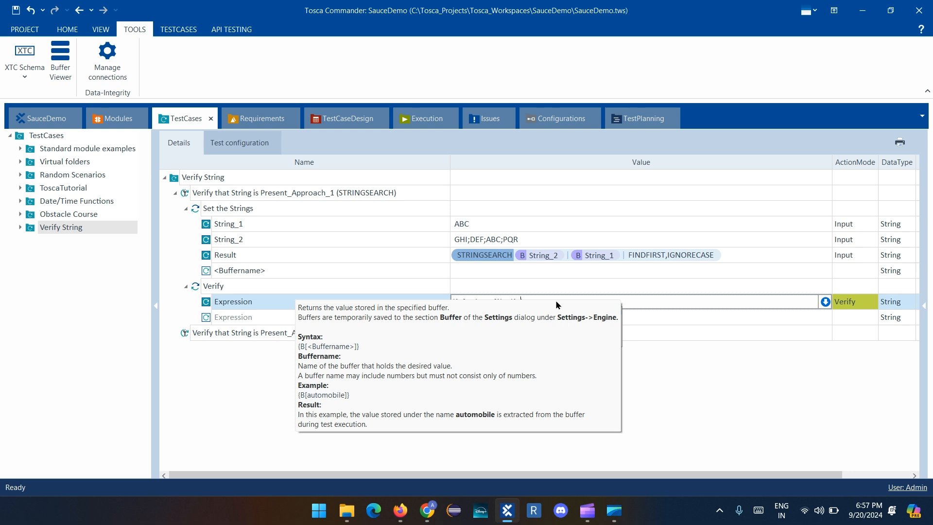
pyautogui.write('ult]}')
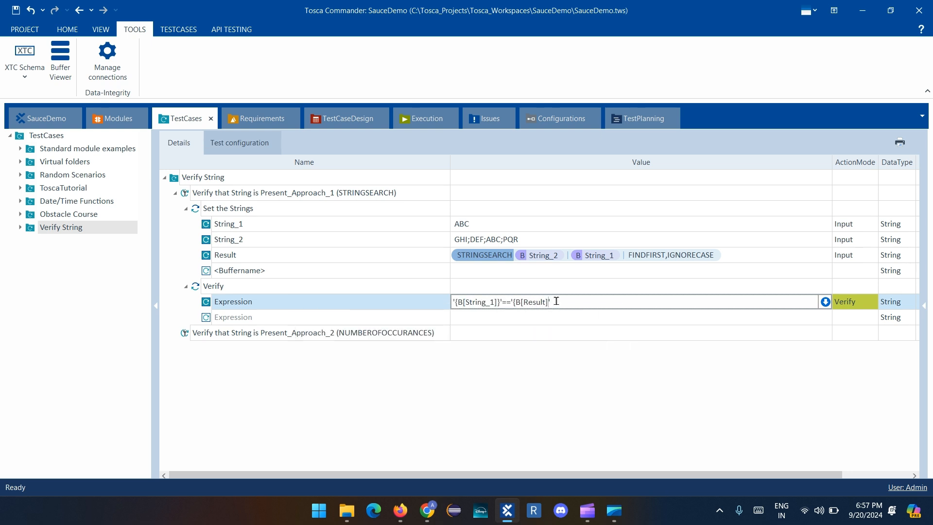
# Complete the Expression's second operand with {B[Result]}, making it '{B[String_1]}'=='{B[Result]}', and commit it
pyautogui.press('Return')
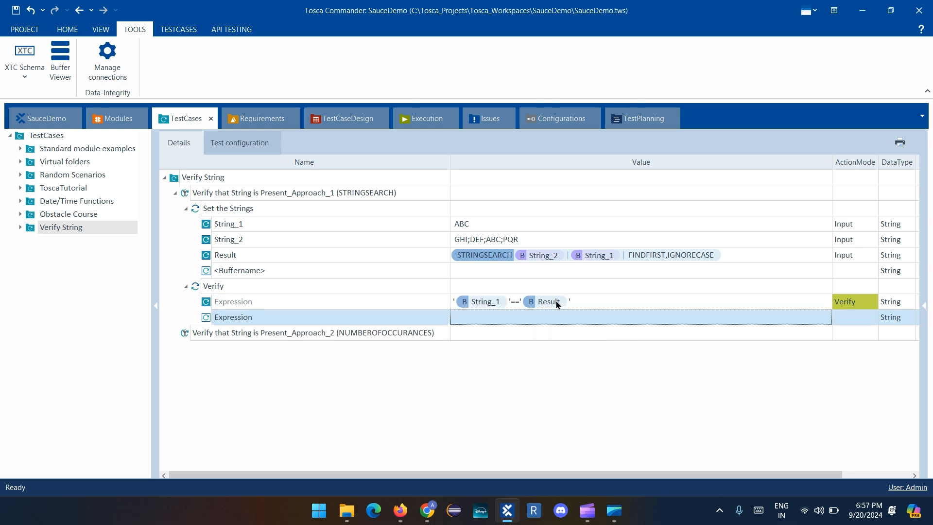
pyautogui.click(509, 377)
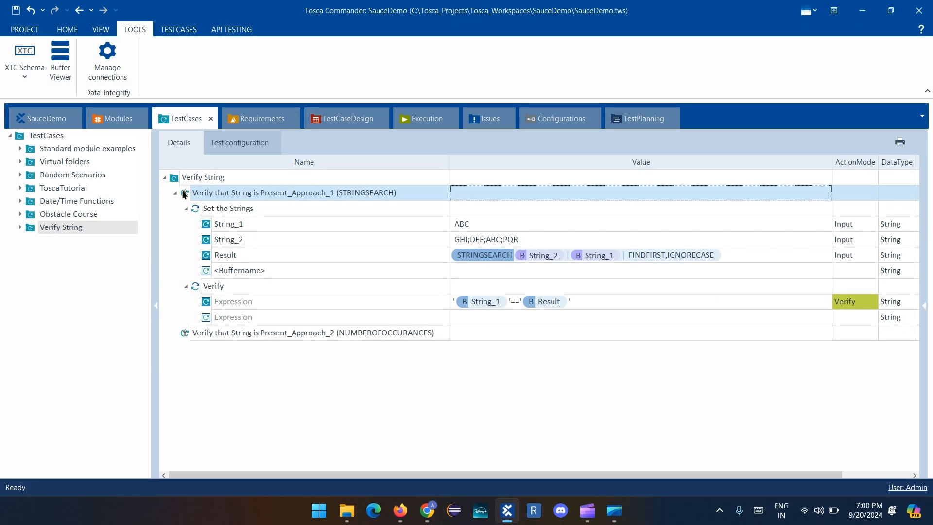
# Run the Approach_1 test case in the ScratchBook and expand all results with the Loginfo column widened to its full text
pyautogui.rightClick(184, 194)
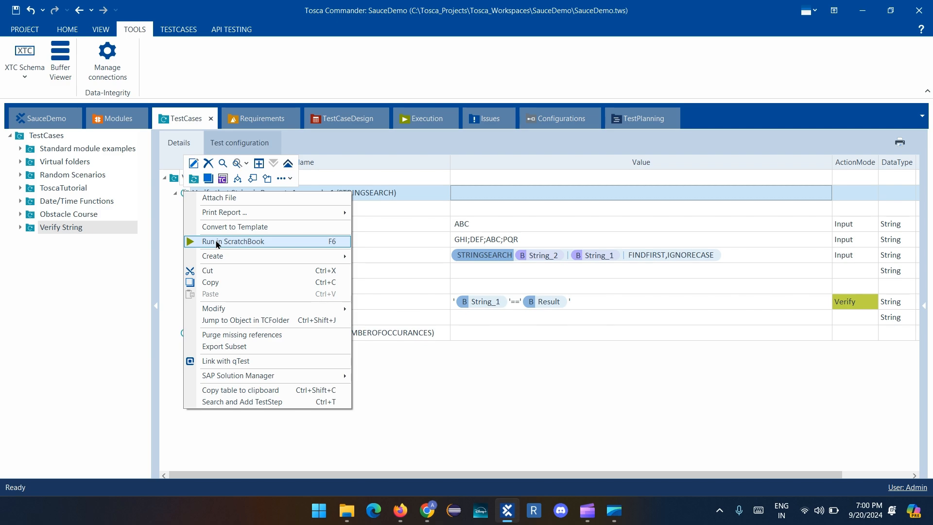
pyautogui.click(218, 242)
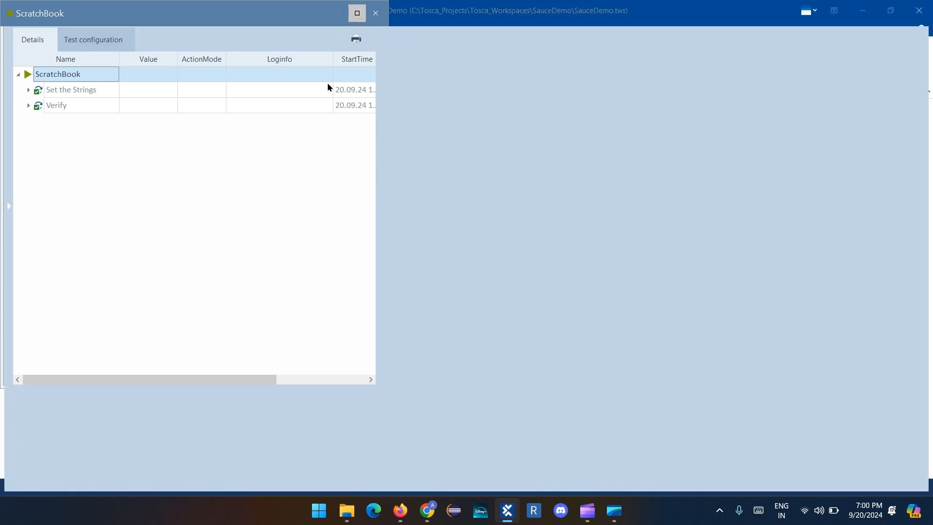
pyautogui.click(357, 13)
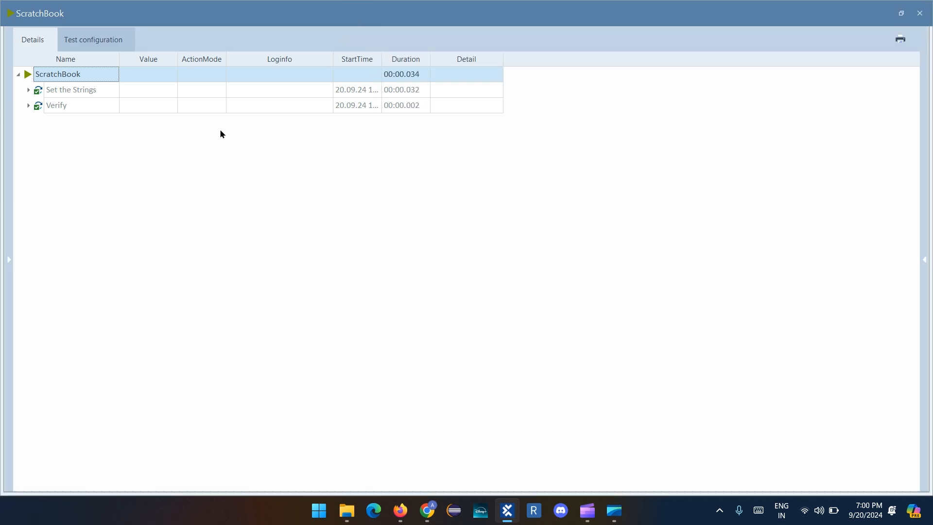
pyautogui.click(161, 45)
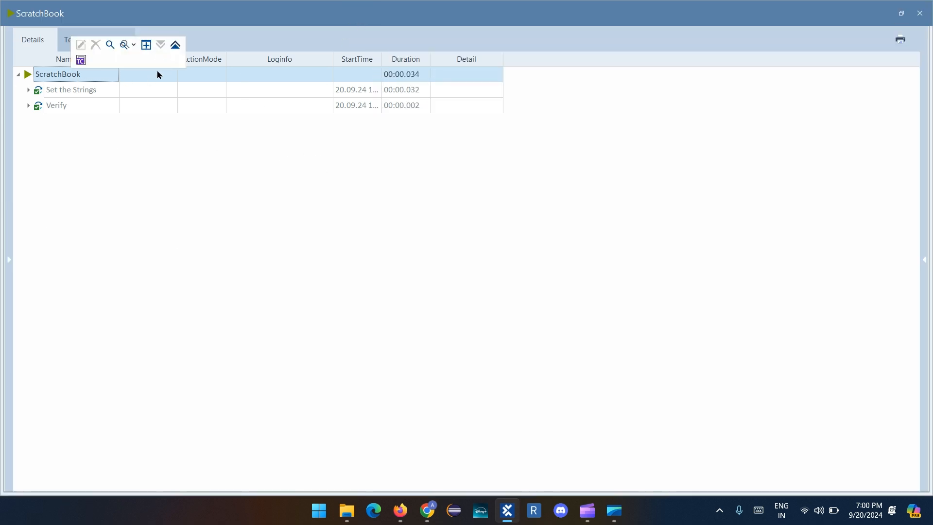
pyautogui.doubleClick(333, 54)
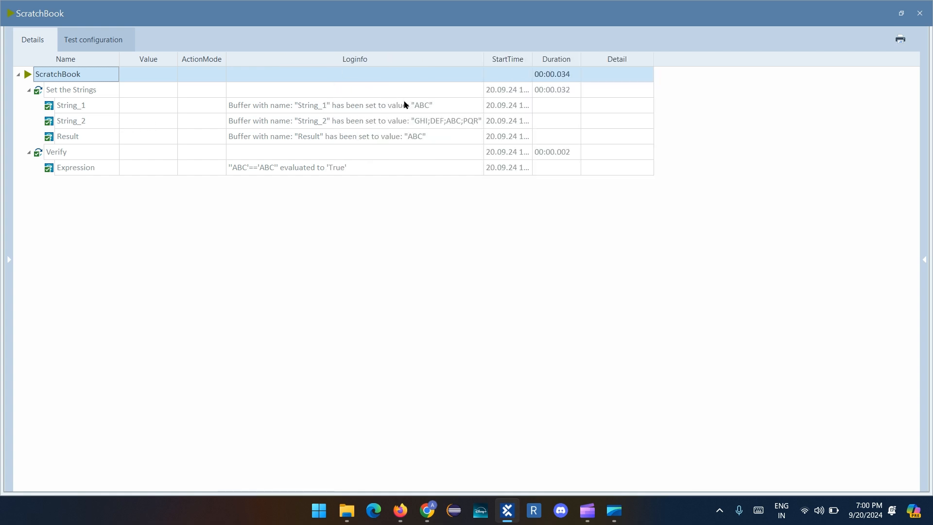
# Open the full Loginfo text of the Result buffer and examine the value it was set to
pyautogui.click(437, 141)
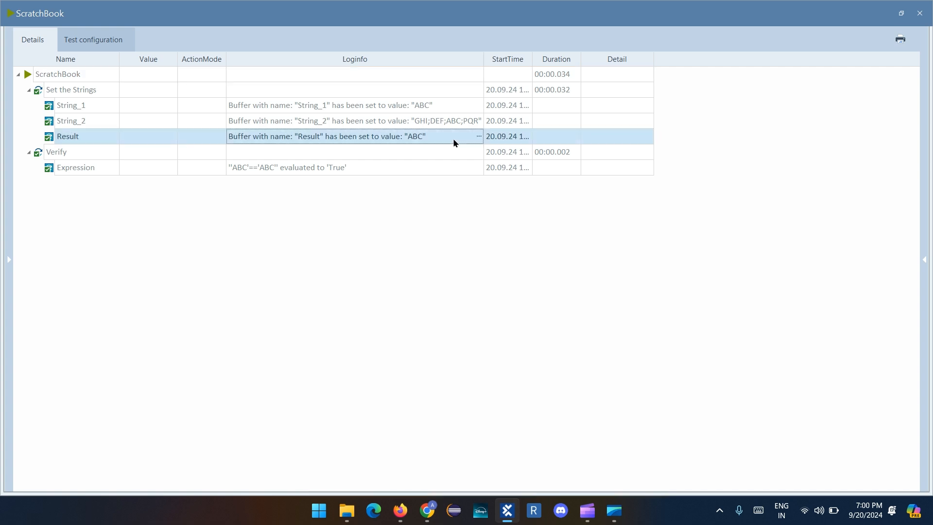
pyautogui.click(479, 136)
pyautogui.doubleClick(412, 151)
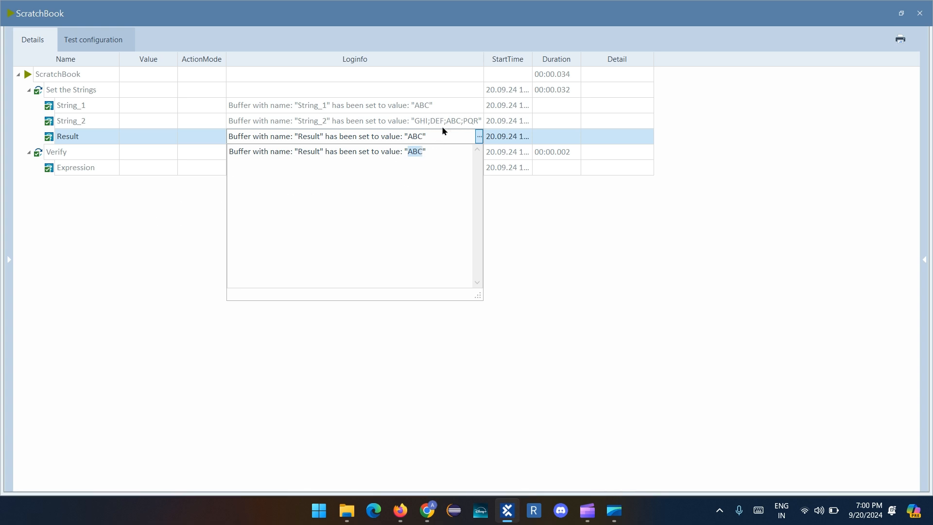
pyautogui.click(148, 228)
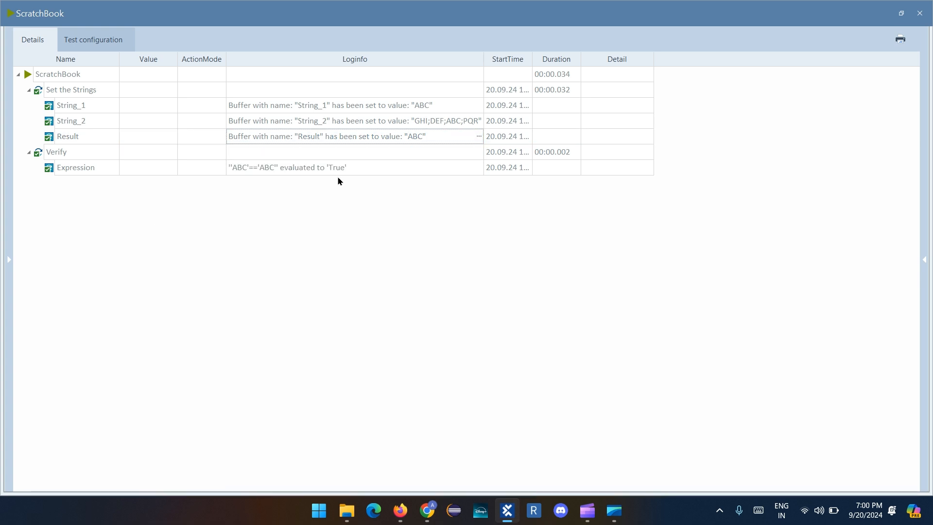
# Examine the full Loginfo text of the Verify step's Expression, and close the ScratchBook
pyautogui.click(410, 169)
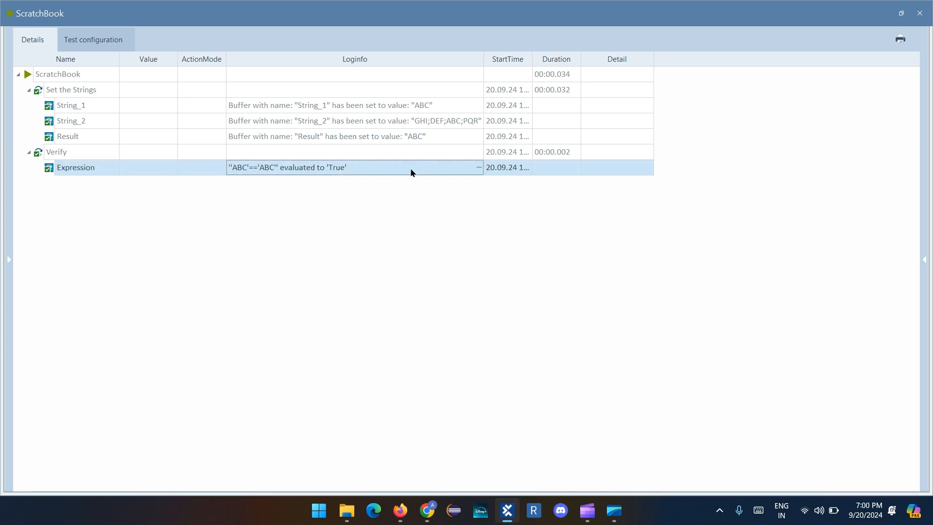
pyautogui.click(478, 168)
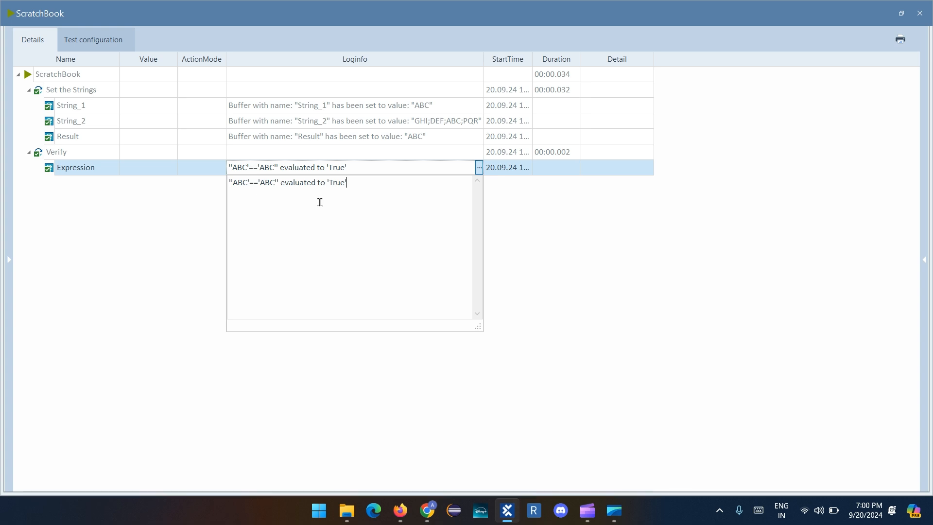
pyautogui.click(526, 210)
pyautogui.click(918, 14)
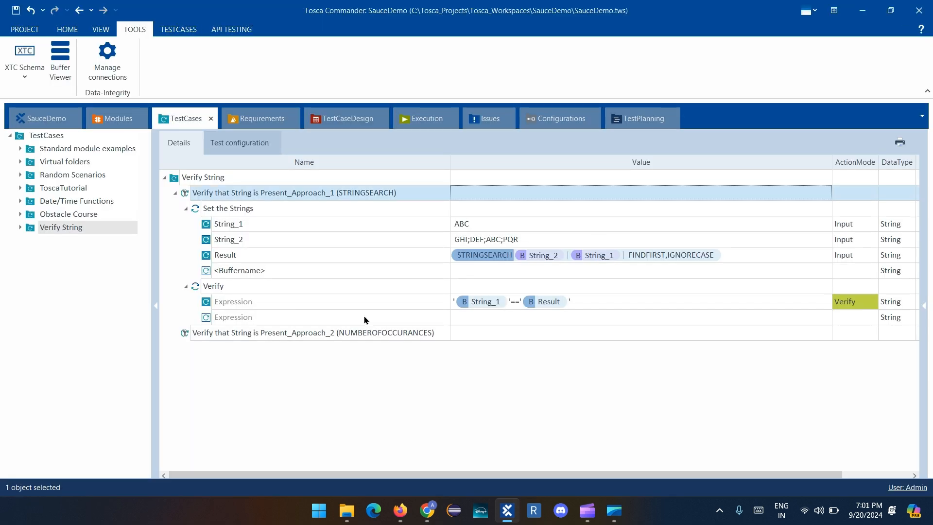
# Copy the Set the Strings step from the Approach_1 test case into the Approach_2 (NUMBEROFOCCURANCES) test case
pyautogui.click(175, 193)
pyautogui.click(178, 209)
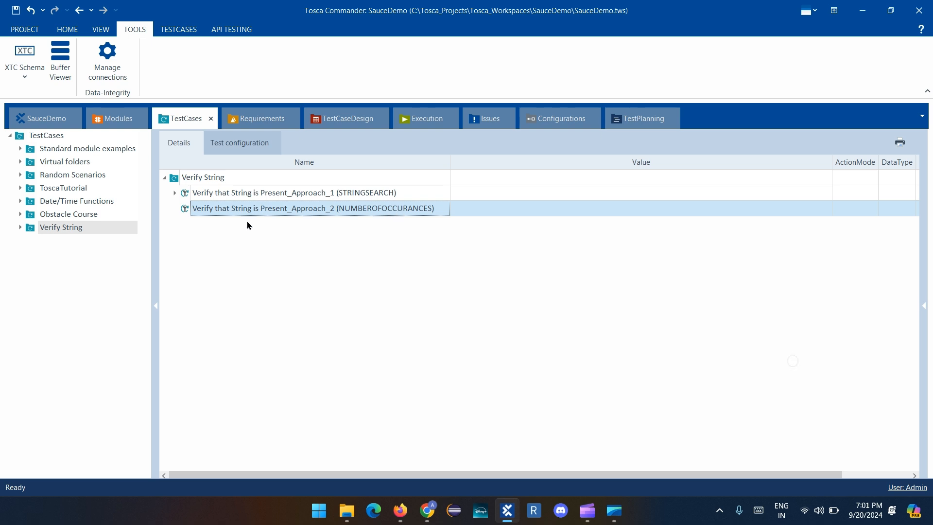
pyautogui.rightClick(190, 214)
pyautogui.click(175, 192)
pyautogui.click(223, 207)
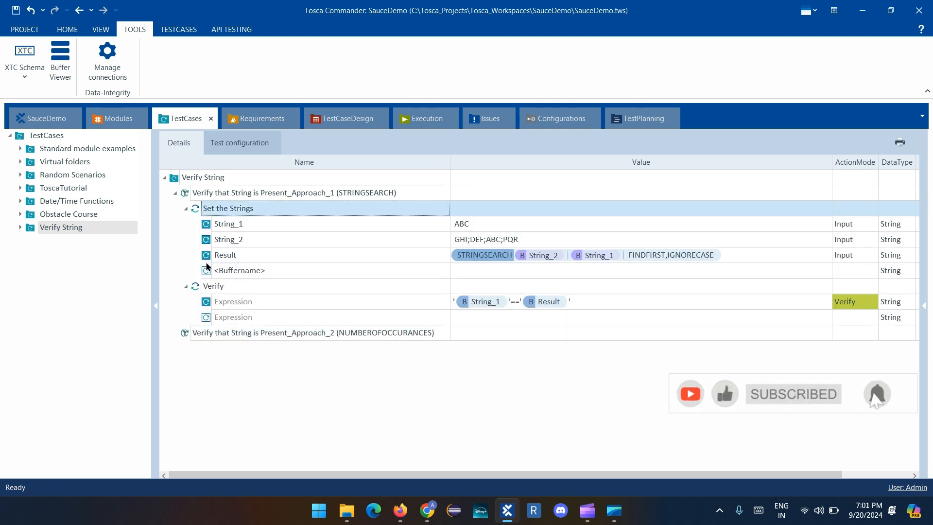
pyautogui.click(192, 335)
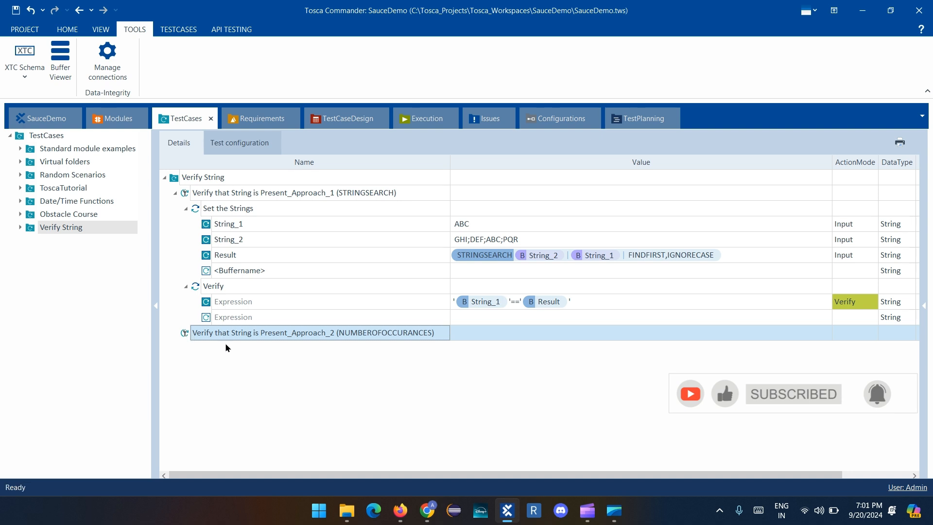
pyautogui.hotkey('ctrl', 'v')
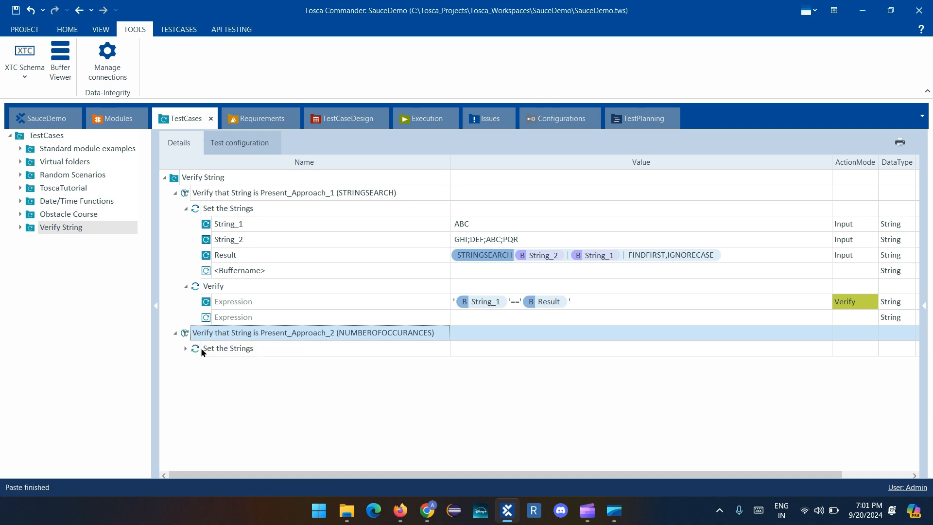
# In the Approach_2 copy of Set the Strings, rename the String_1 buffer to String_3 and String_2 to String_4
pyautogui.click(185, 208)
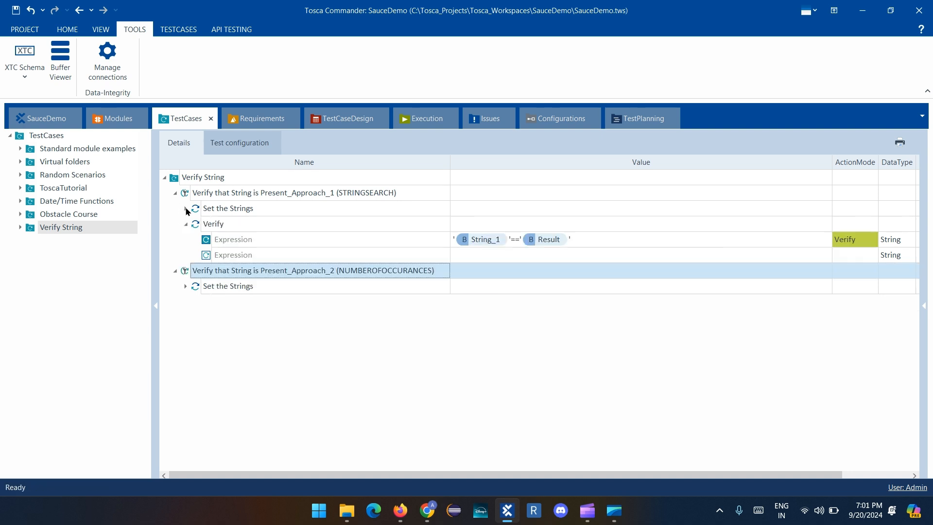
pyautogui.click(185, 286)
pyautogui.click(262, 301)
pyautogui.click(312, 302)
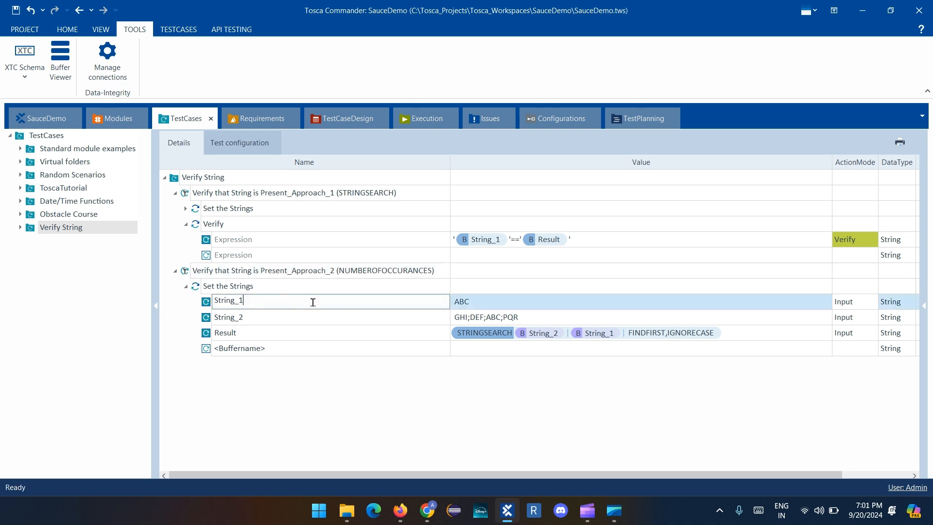
pyautogui.click(313, 301)
pyautogui.press('BackSpace')
pyautogui.write('3')
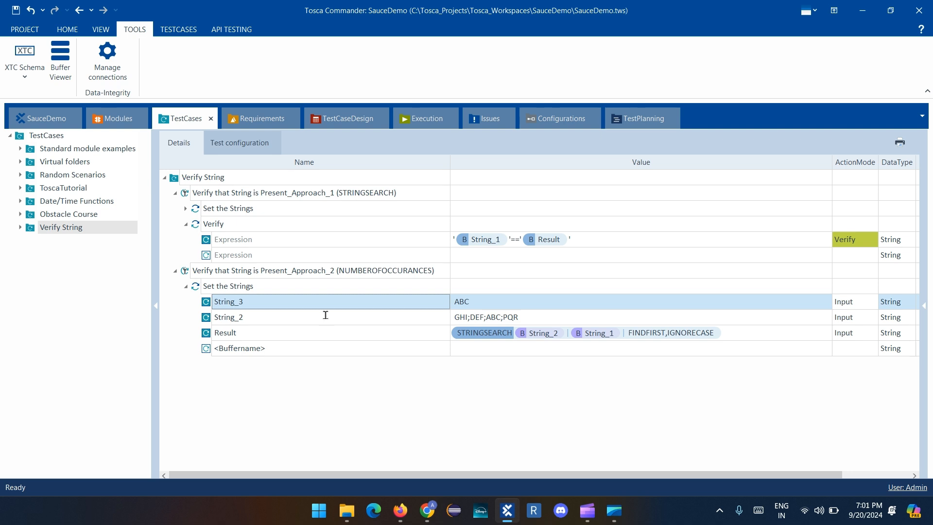
pyautogui.click(323, 315)
pyautogui.press('BackSpace')
pyautogui.write('4')
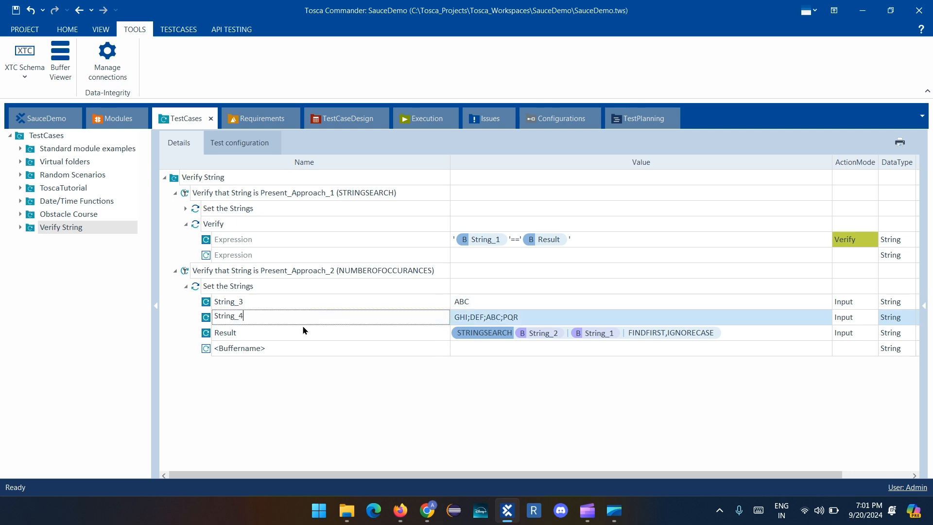
pyautogui.press('Return')
# Rename the Result buffer in Approach_2 to Count and clear its STRINGSEARCH value
pyautogui.click(287, 331)
pyautogui.click(282, 334)
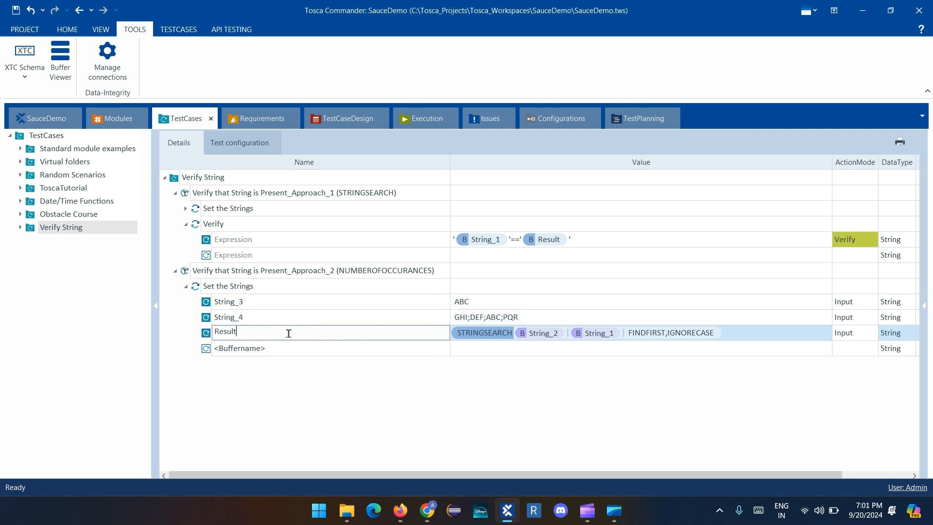
pyautogui.write('Count')
pyautogui.click(734, 330)
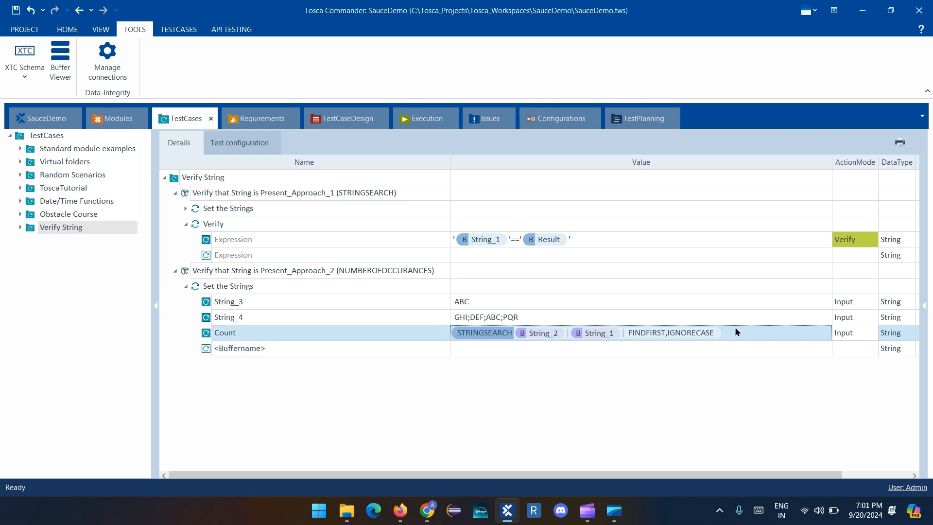
pyautogui.click(735, 330)
pyautogui.hotkey('ctrl', 'a')
pyautogui.press('BackSpace')
pyautogui.click(443, 336)
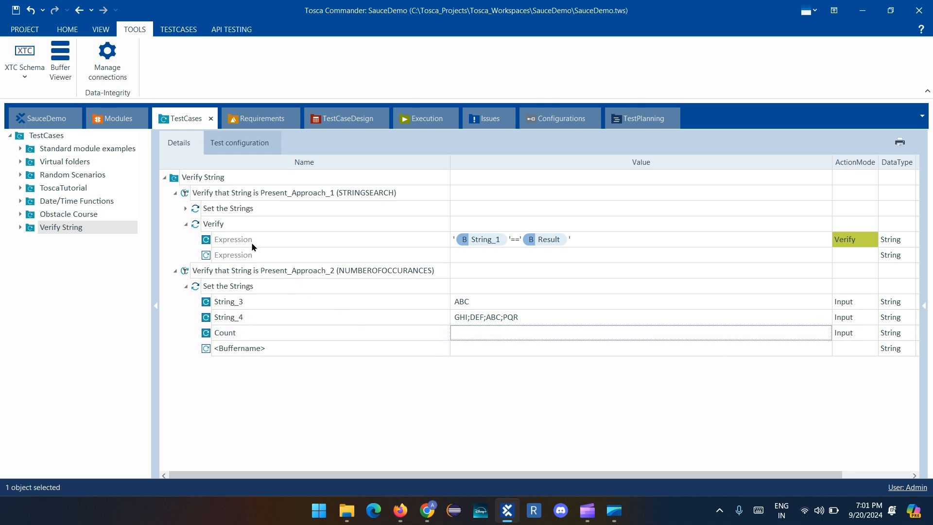
# Collapse the Approach_1 test case and enter {NUMBEROFOCCURRENCES[][][]} with three empty arguments as the Count buffer's value
pyautogui.click(176, 192)
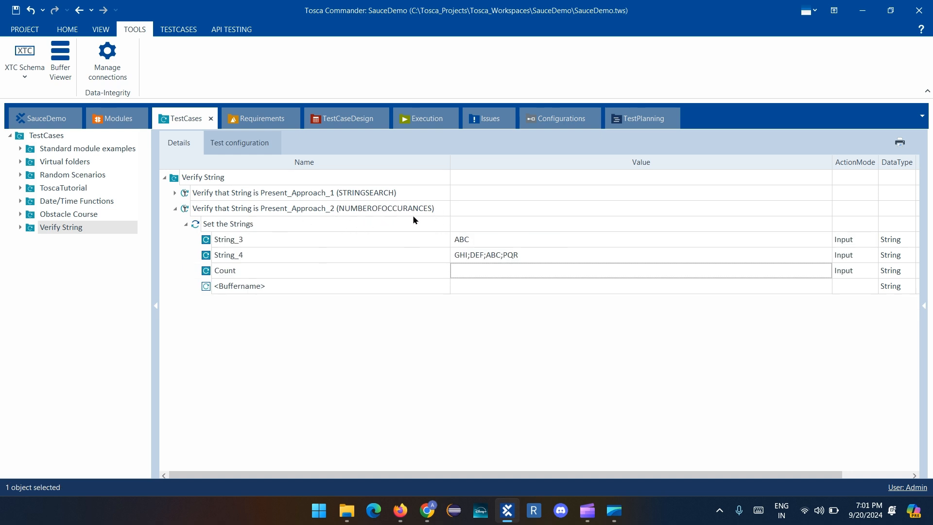
pyautogui.click(495, 239)
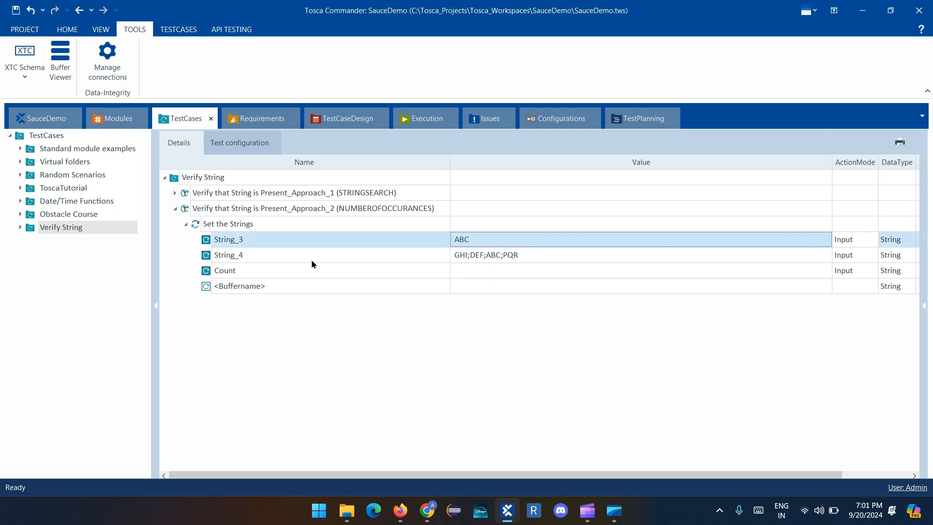
pyautogui.click(523, 258)
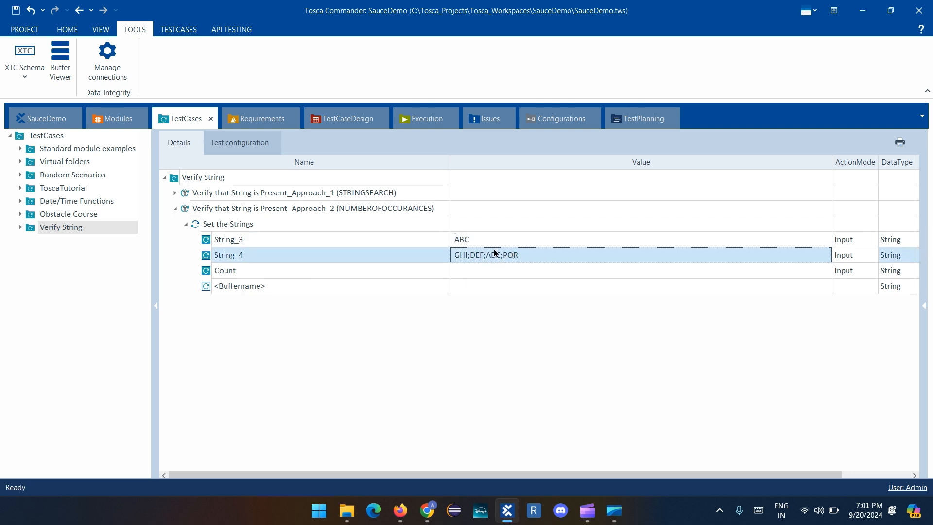
pyautogui.click(474, 270)
pyautogui.click(512, 268)
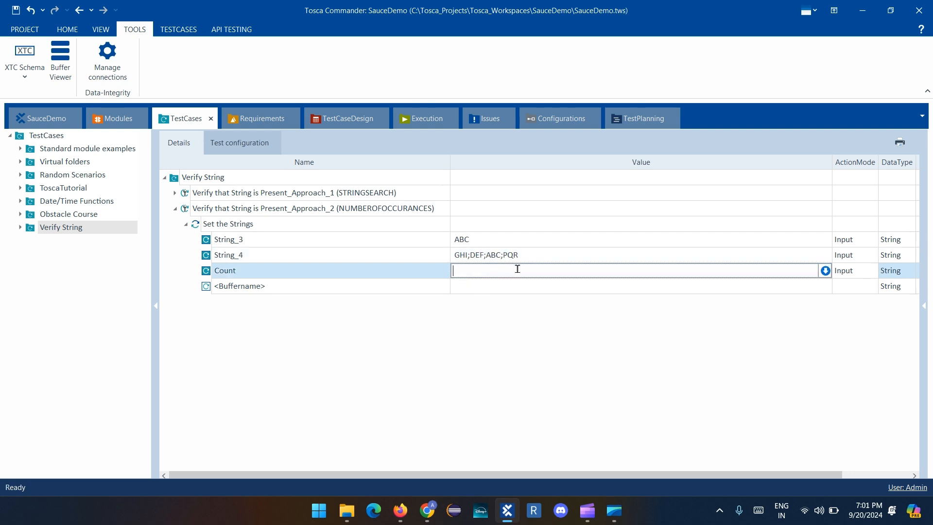
pyautogui.write('{')
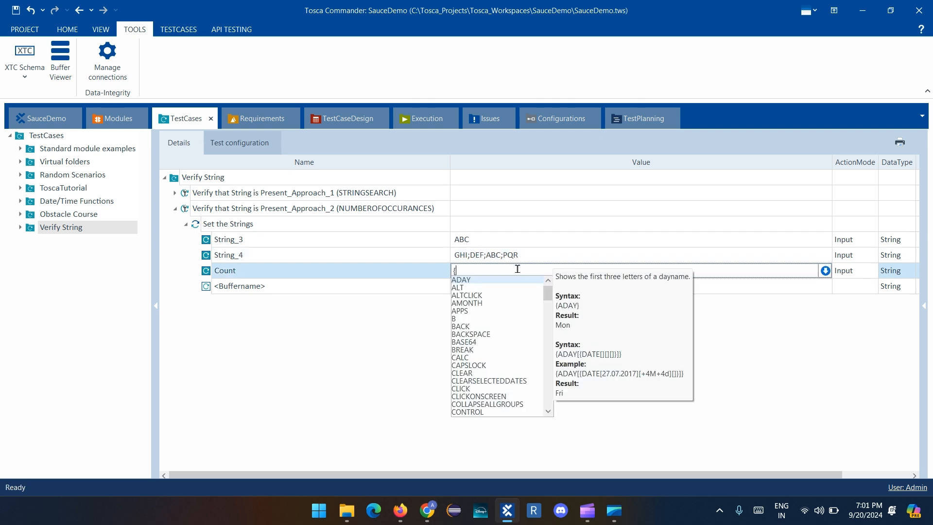
pyautogui.write('Nu')
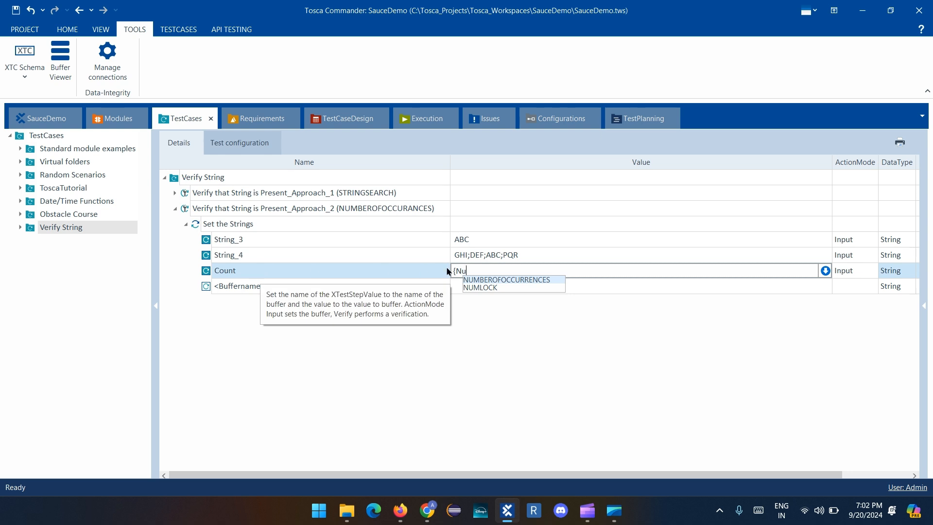
pyautogui.click(494, 281)
pyautogui.click(501, 270)
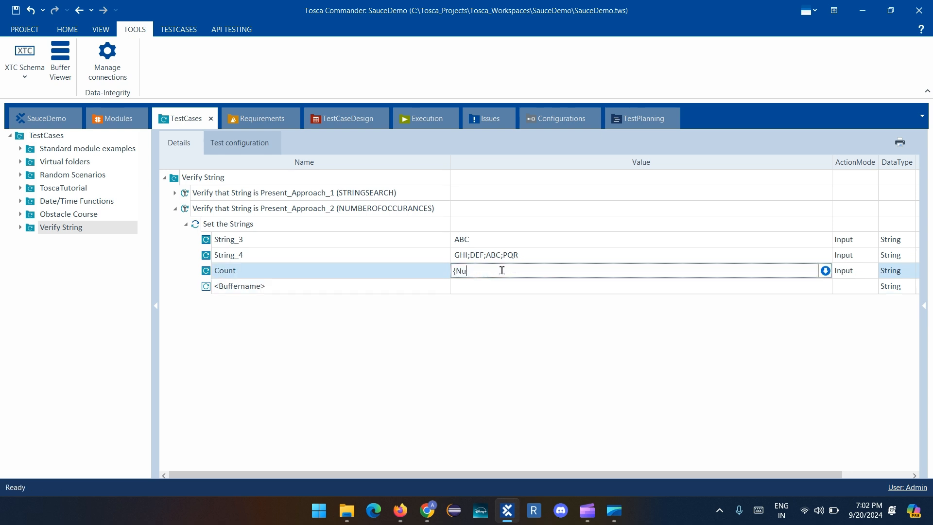
pyautogui.write('m')
pyautogui.press('Return')
pyautogui.write('[][][]}')
# Fill the first argument of NUMBEROFOCCURRENCES in the Count value with {B[String_4]}
pyautogui.press('Left')
pyautogui.press('Left')
pyautogui.press('Left')
pyautogui.press('Left')
pyautogui.press('Left')
pyautogui.press('Left')
pyautogui.write('{')
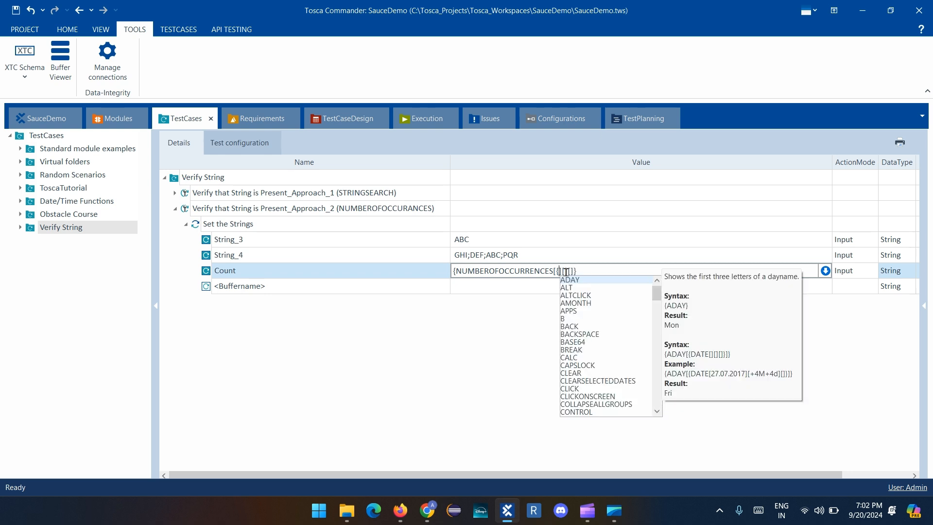
pyautogui.write('B[')
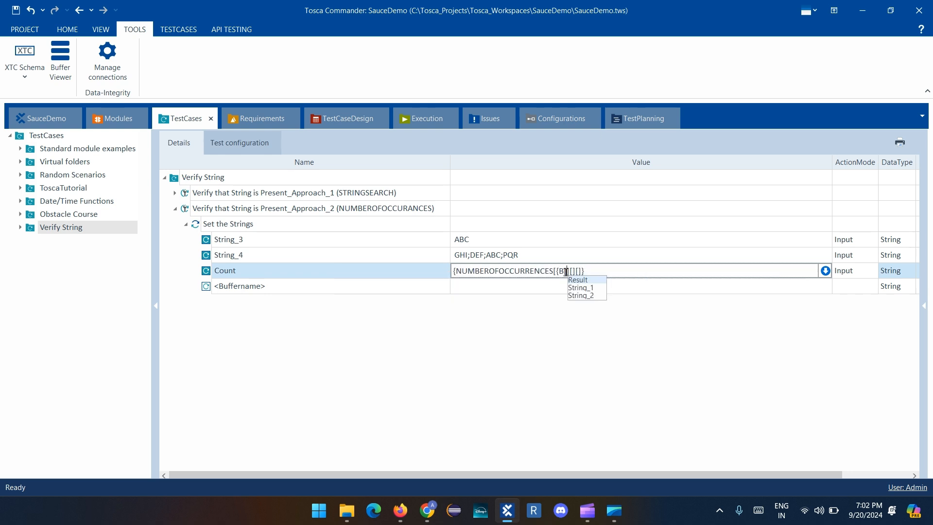
pyautogui.write('tr')
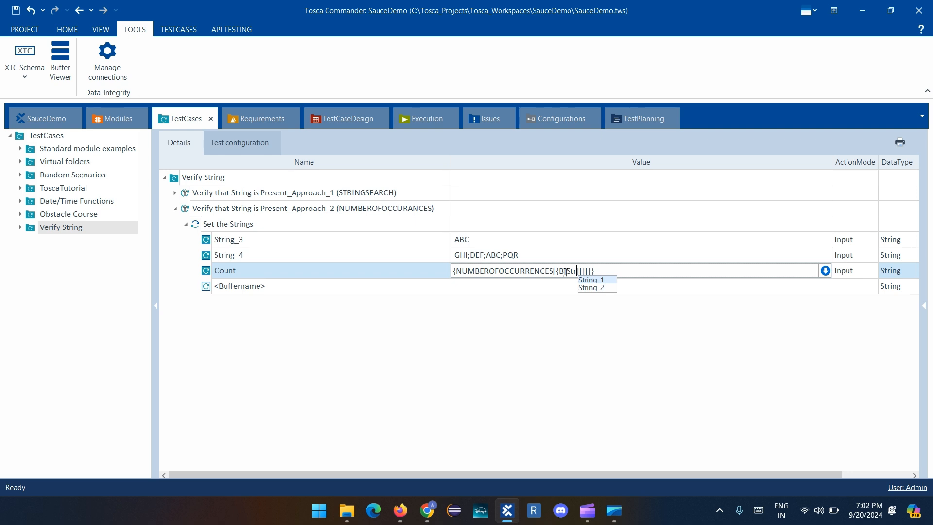
pyautogui.write('ing_4')
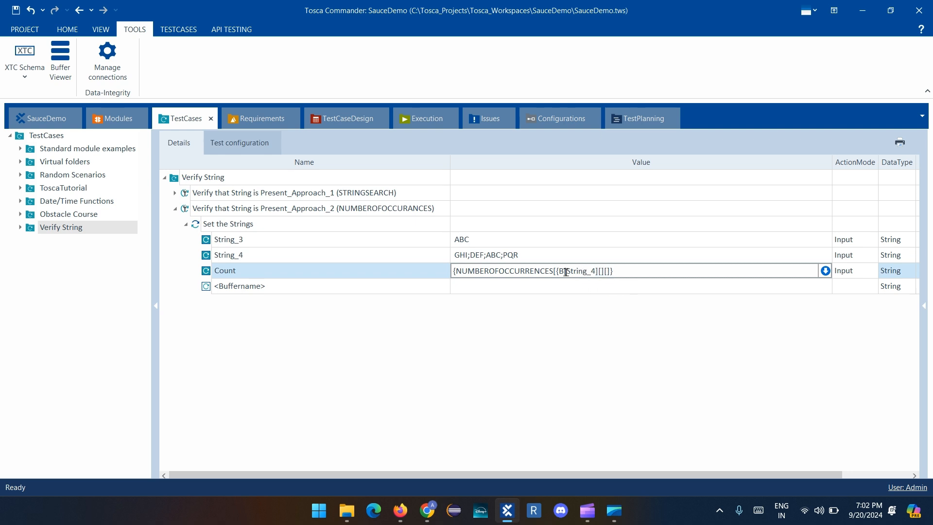
pyautogui.write(']}')
# Set the second argument of NUMBEROFOCCURRENCES to {B[String_3]} and the third to IGNORECASE, and commit the Count value
pyautogui.moveTo(555, 271); pyautogui.dragTo(607, 272)
pyautogui.hotkey('ctrl', 'c')
pyautogui.click(607, 272)
pyautogui.hotkey('ctrl', 'v')
pyautogui.press('BackSpace')
pyautogui.write('3]}][IGNOR')
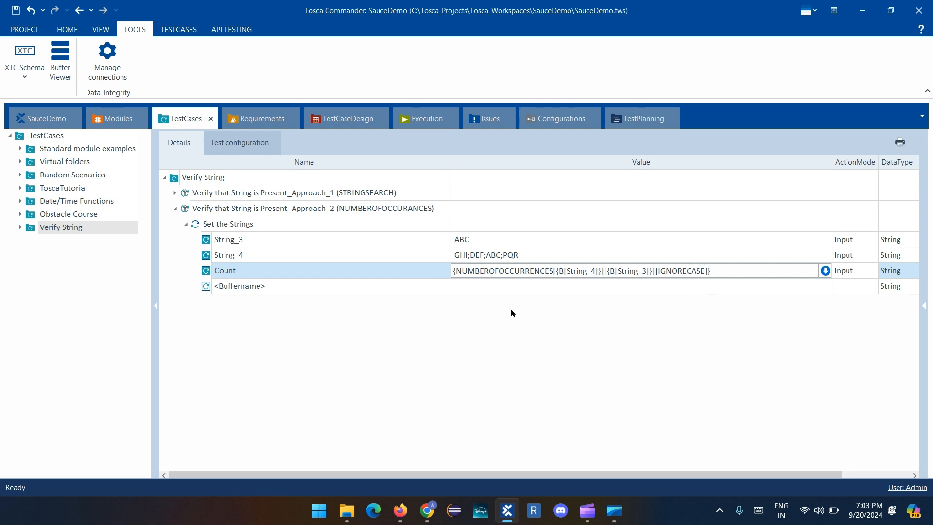
pyautogui.press('Return')
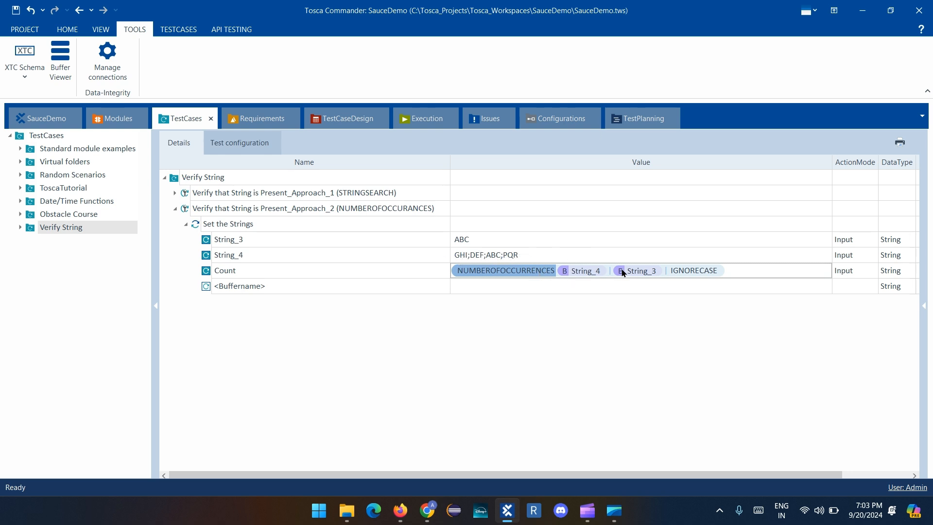
# Add a TBox Evaluation Tool step to the Approach_2 test case and rename it Verify
pyautogui.click(191, 210)
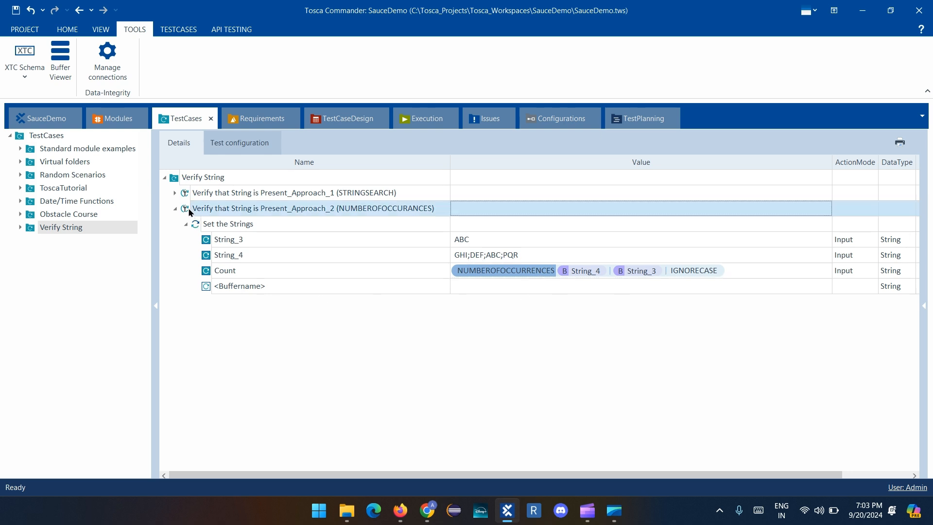
pyautogui.hotkey('ctrl', 't')
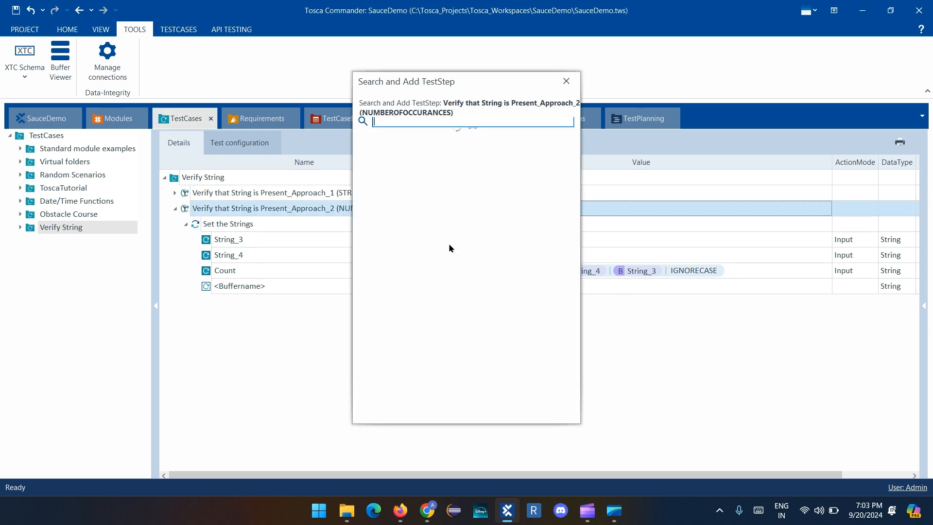
pyautogui.write('eval')
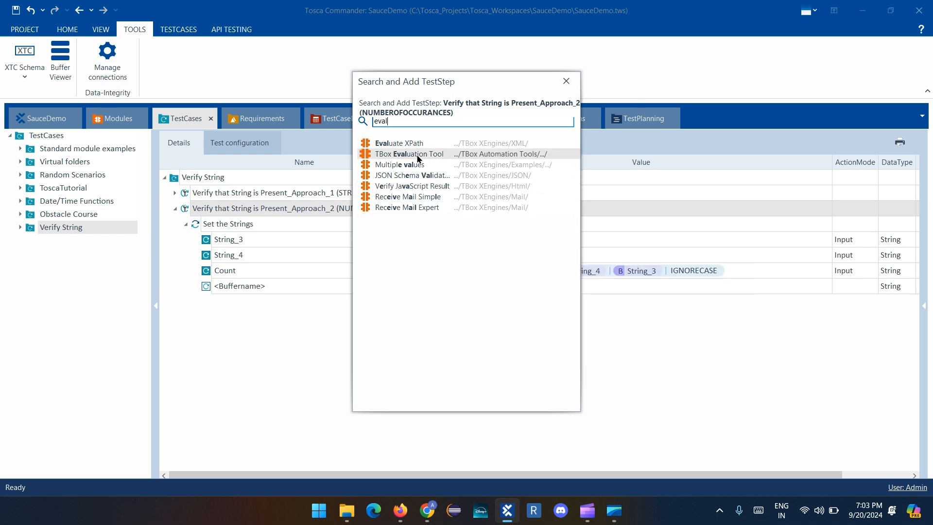
pyautogui.doubleClick(409, 154)
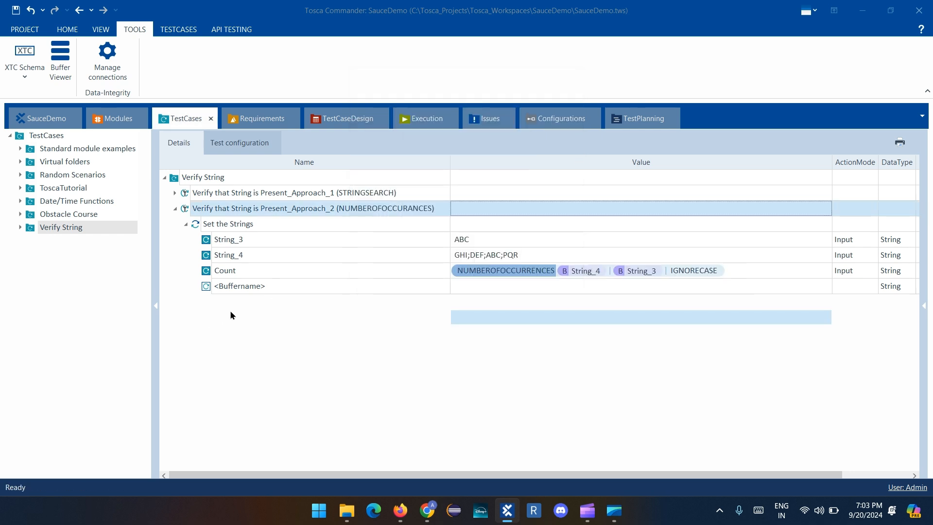
pyautogui.doubleClick(304, 301)
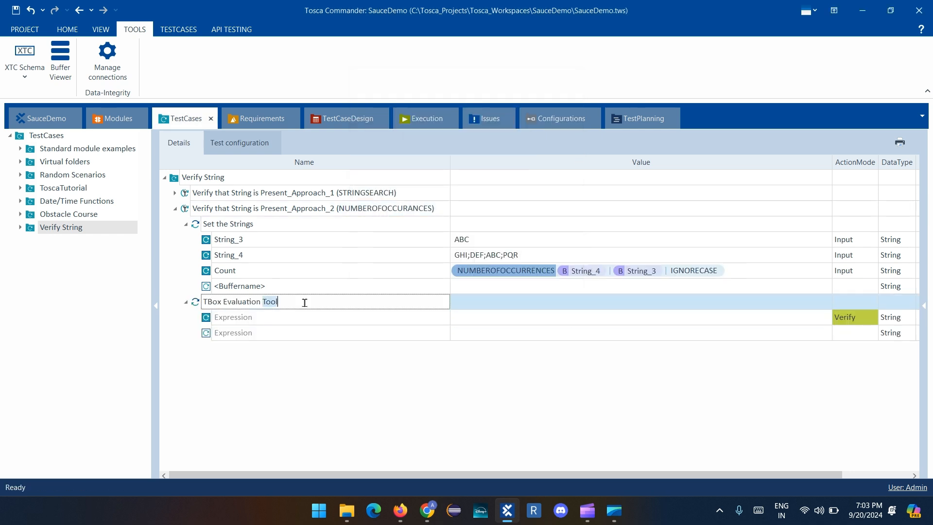
pyautogui.hotkey('ctrl', 'a')
pyautogui.write('Verify')
pyautogui.press('Return')
# Set the Expression of the Approach_2 Verify step to {B[Count]}>0
pyautogui.click(538, 313)
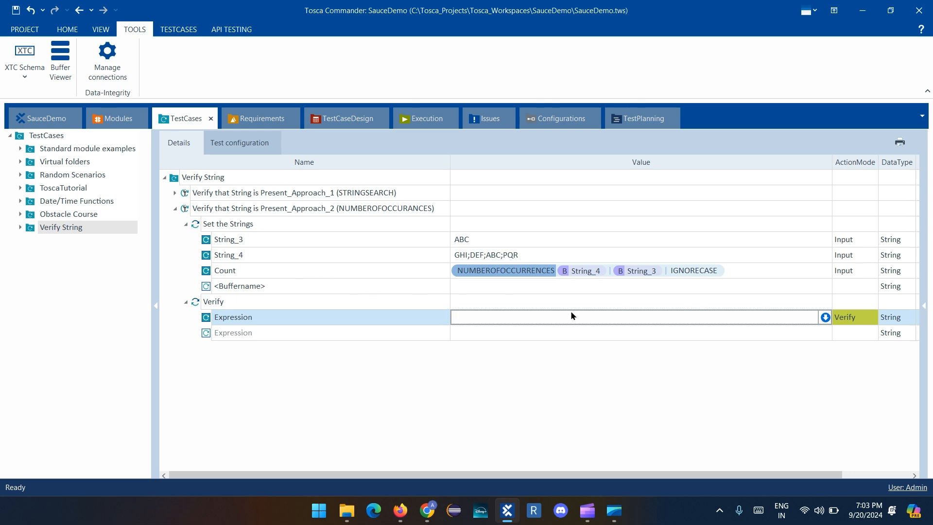
pyautogui.write('{B')
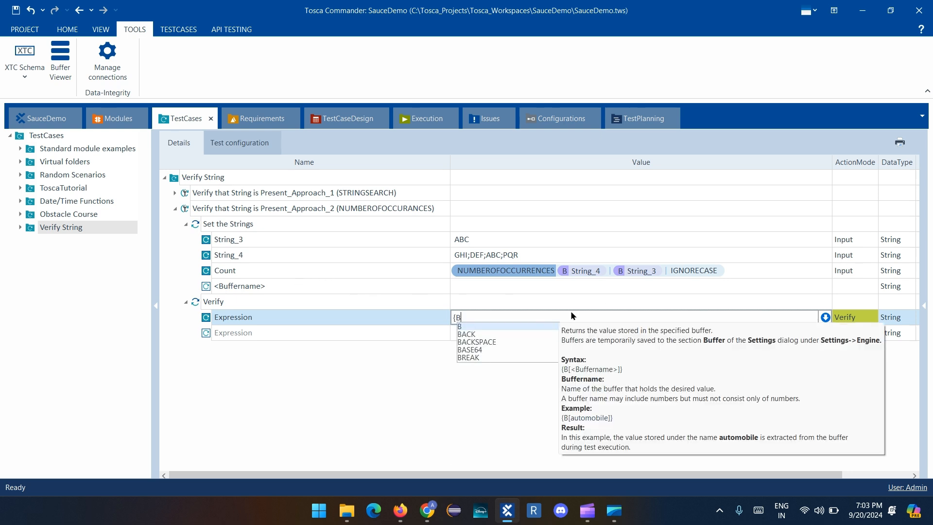
pyautogui.write('[Co')
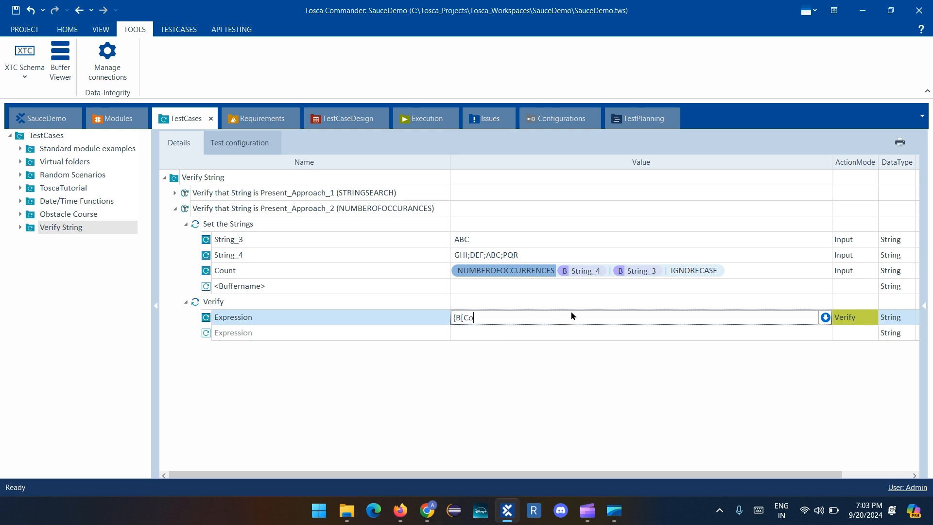
pyautogui.write('unt]}>0')
pyautogui.press('Return')
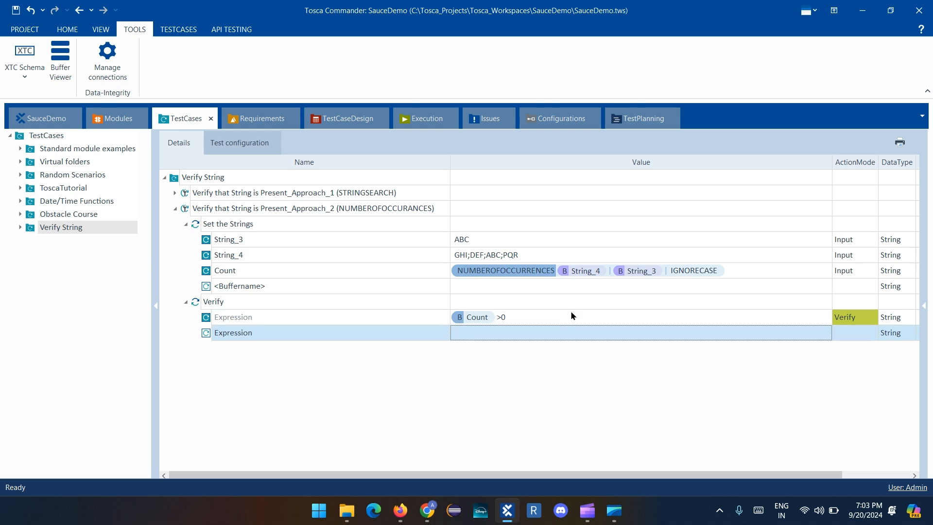
pyautogui.click(498, 365)
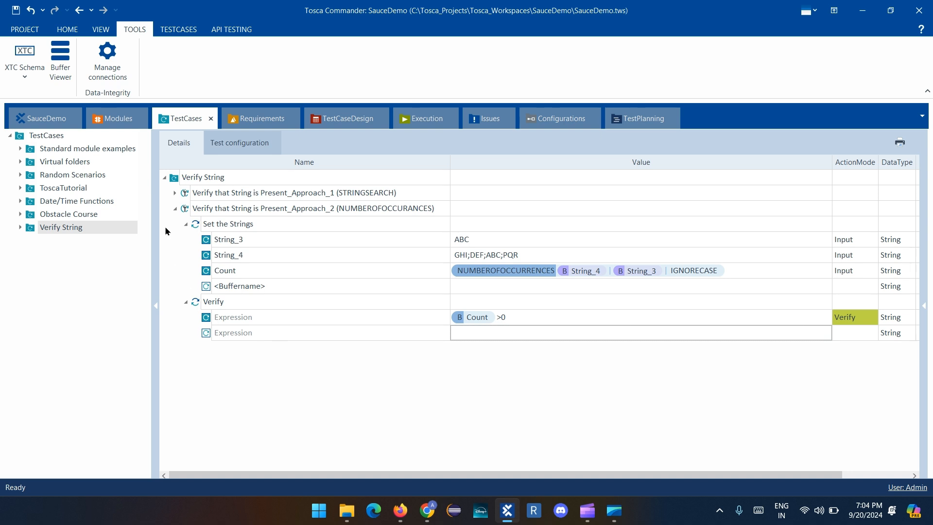
# Run the Approach_2 test case in ScratchBook, expand all result entries and fit the Loginfo column to its content
pyautogui.rightClick(187, 208)
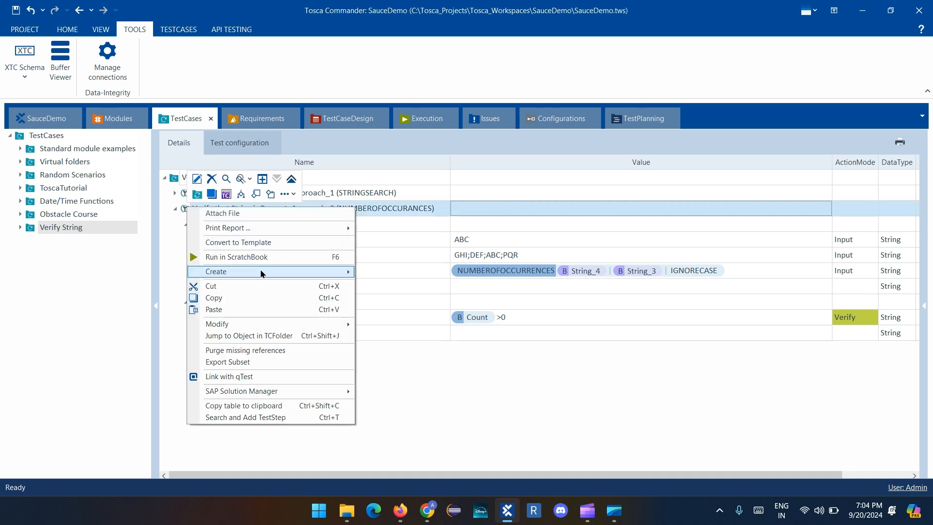
pyautogui.click(262, 257)
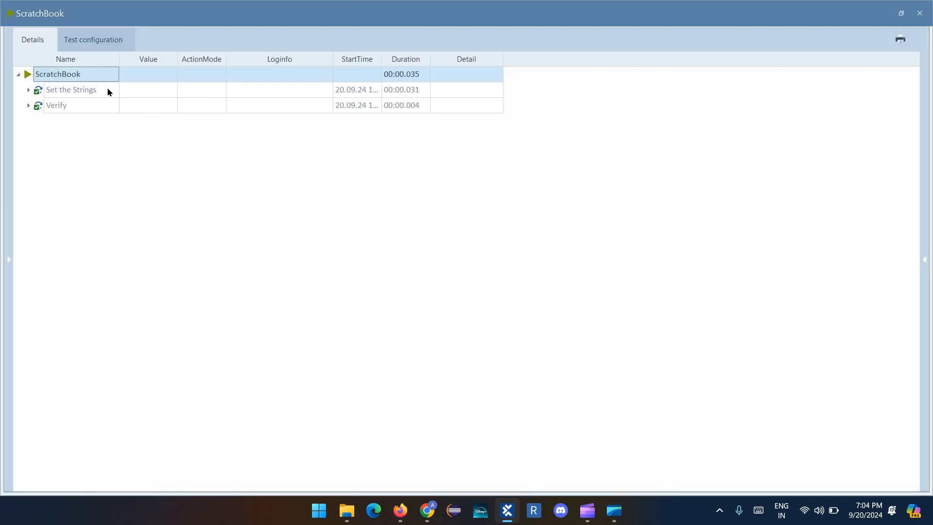
pyautogui.rightClick(100, 78)
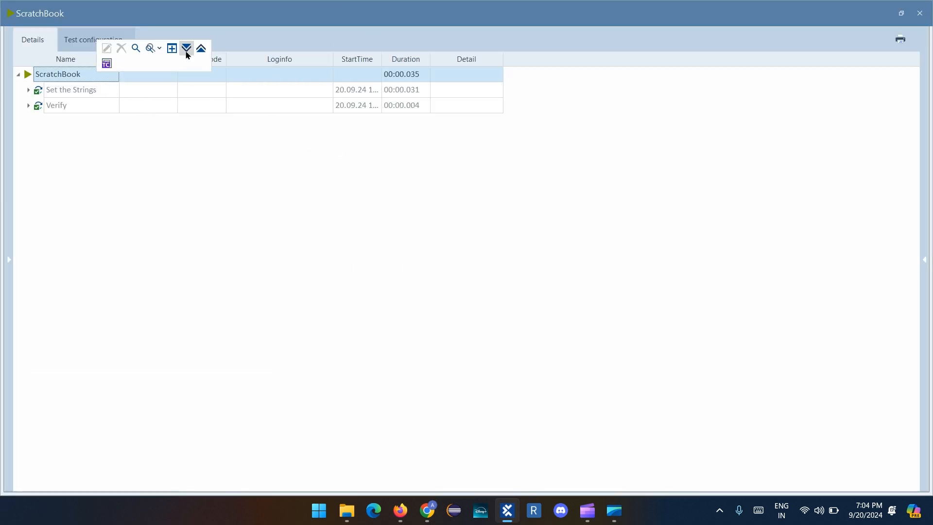
pyautogui.click(187, 51)
pyautogui.doubleClick(332, 59)
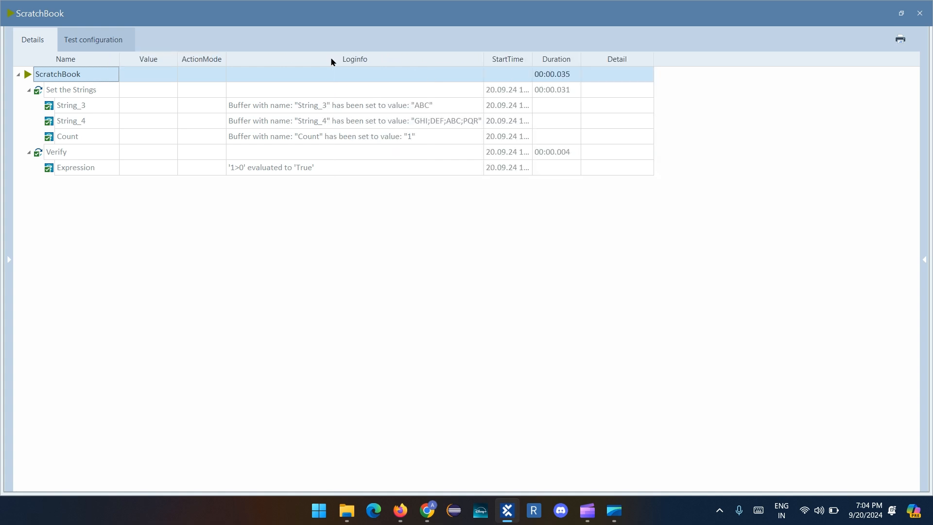
# Read the full Loginfo entries for Count and the Verify Expression, and close the ScratchBook results
pyautogui.click(424, 132)
pyautogui.click(479, 136)
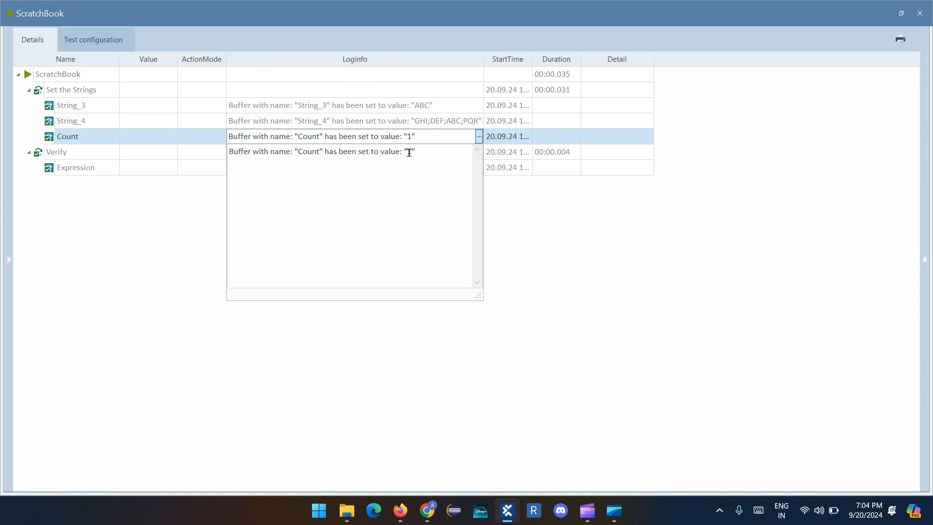
pyautogui.click(171, 234)
pyautogui.click(380, 174)
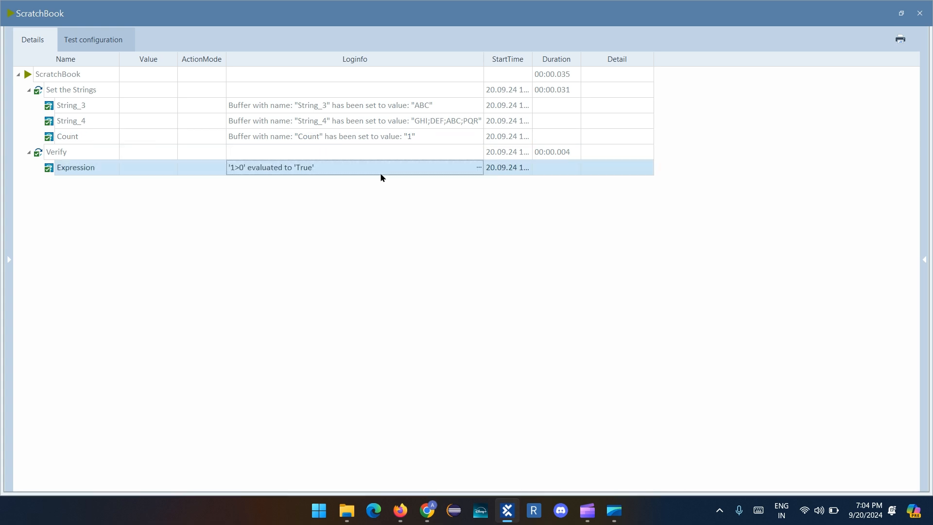
pyautogui.click(479, 168)
pyautogui.click(553, 259)
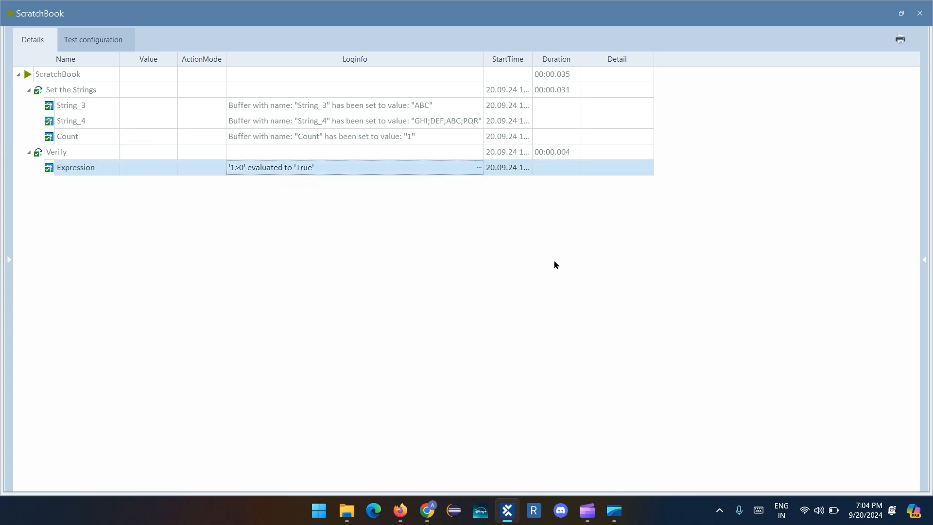
pyautogui.click(920, 13)
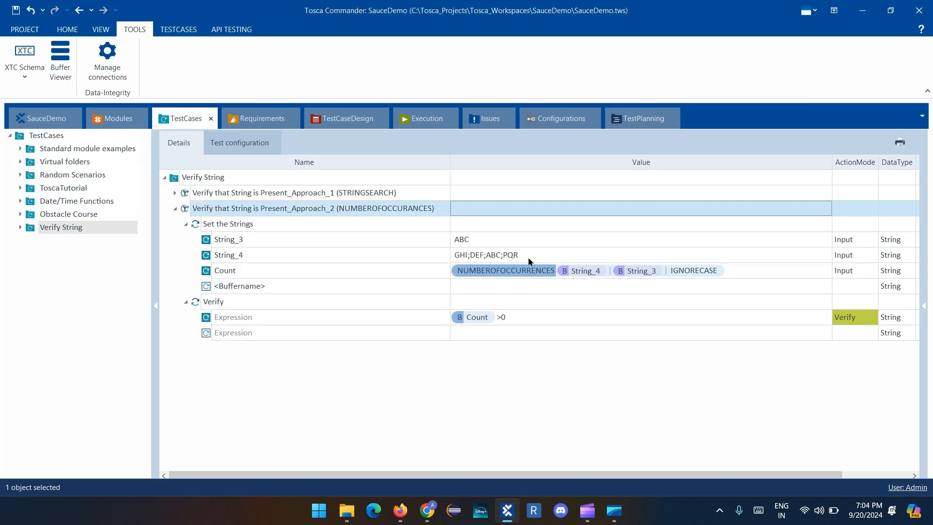
# Set the String_4 value in Approach_2 to GHI;DEF;ABC;PQR;ABC;AB
pyautogui.click(486, 242)
pyautogui.click(502, 258)
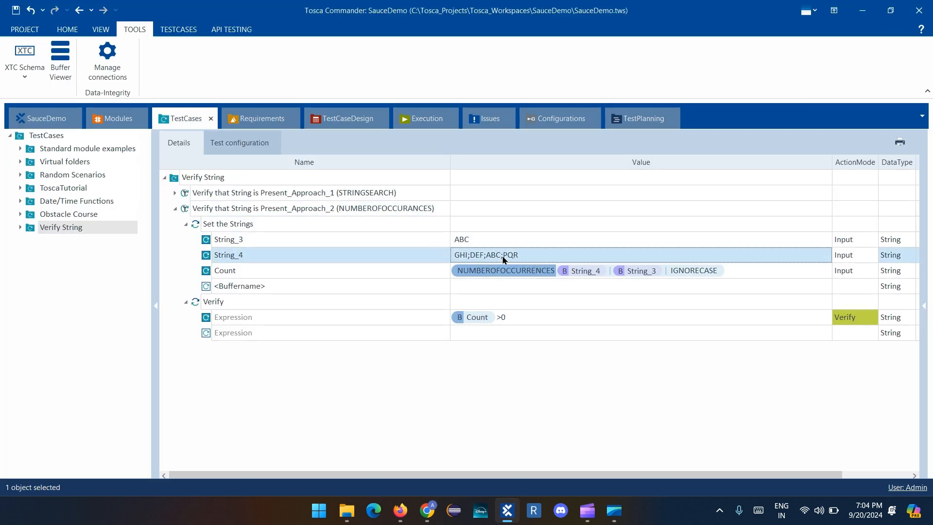
pyautogui.click(502, 258)
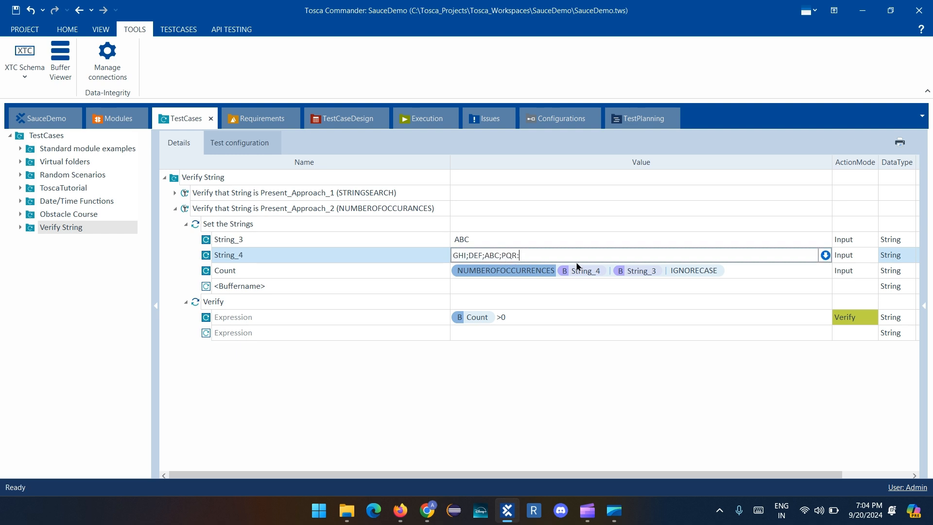
pyautogui.write('ABC;AB')
pyautogui.click(511, 365)
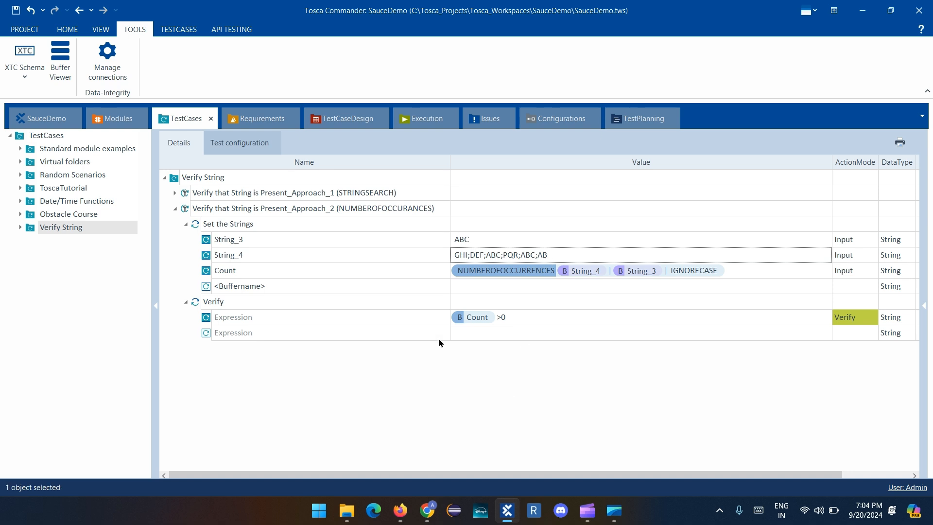
# Rerun the Approach_2 test case in ScratchBook, enlarge the results window and expand the Verify result
pyautogui.rightClick(190, 210)
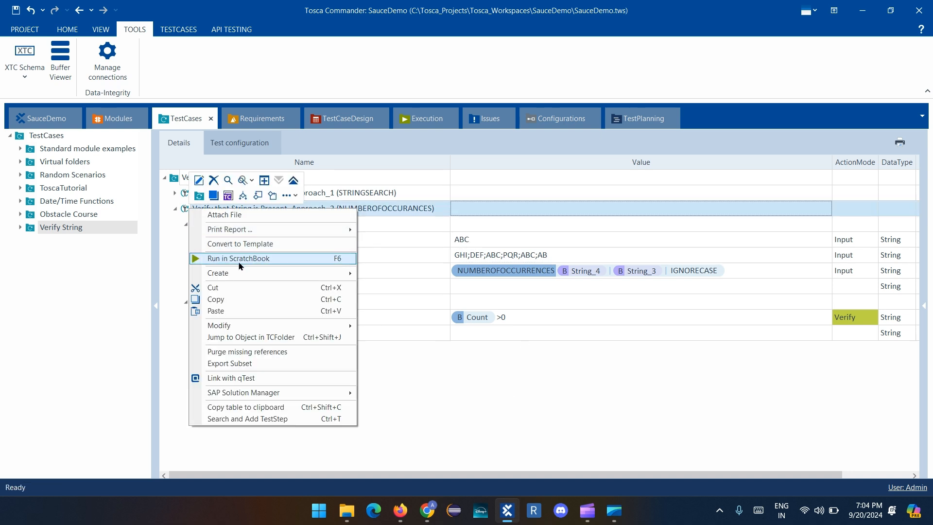
pyautogui.click(240, 260)
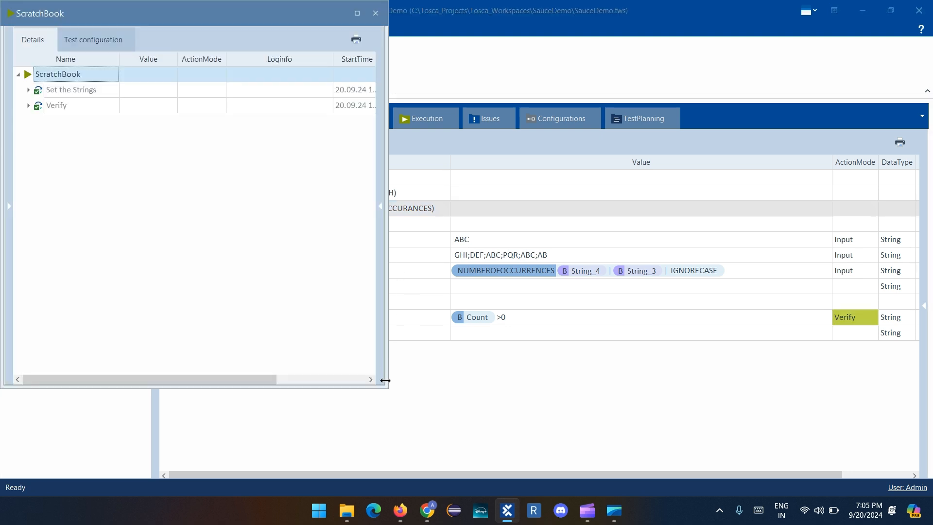
pyautogui.moveTo(386, 386); pyautogui.dragTo(515, 372)
pyautogui.click(28, 105)
# Check the full Loginfo text of the Verify Expression for the rerun and close the ScratchBook results
pyautogui.click(266, 121)
pyautogui.click(328, 121)
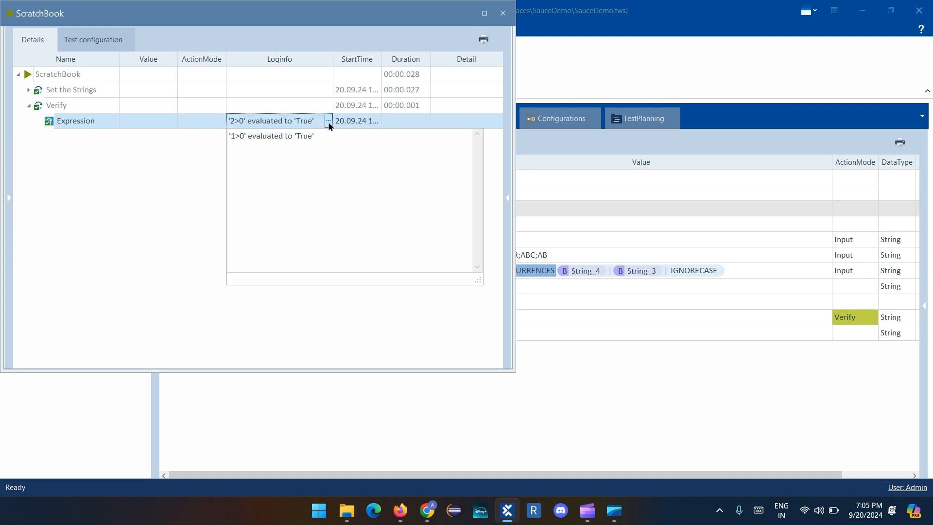
pyautogui.moveTo(229, 136); pyautogui.dragTo(339, 153)
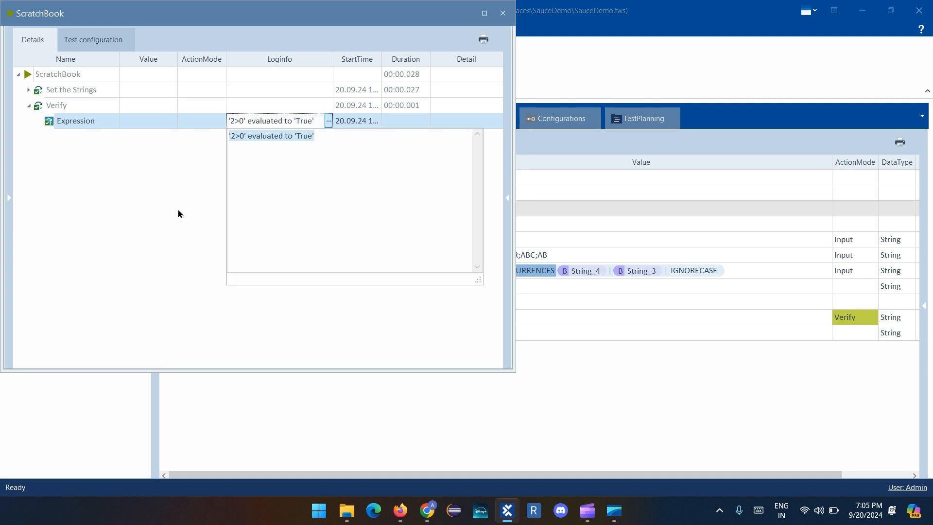
pyautogui.click(159, 210)
pyautogui.click(503, 13)
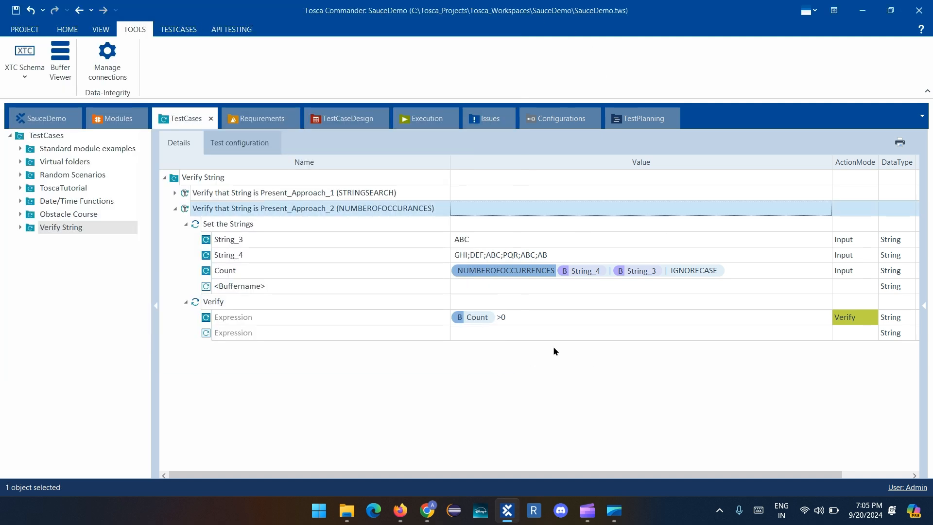
# Expand the Approach_1 and Approach_2 test cases, including Approach_1's Set the Strings step, to compare both approaches
pyautogui.click(175, 208)
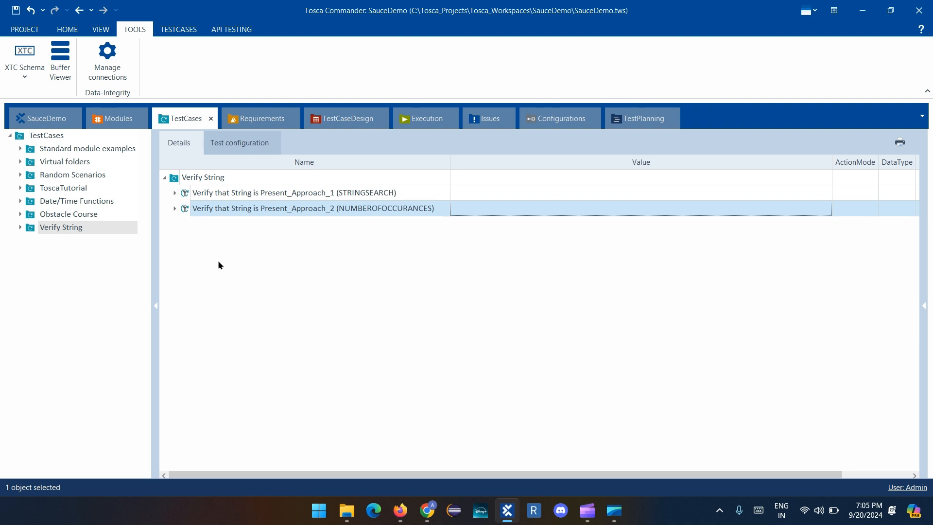
pyautogui.click(176, 192)
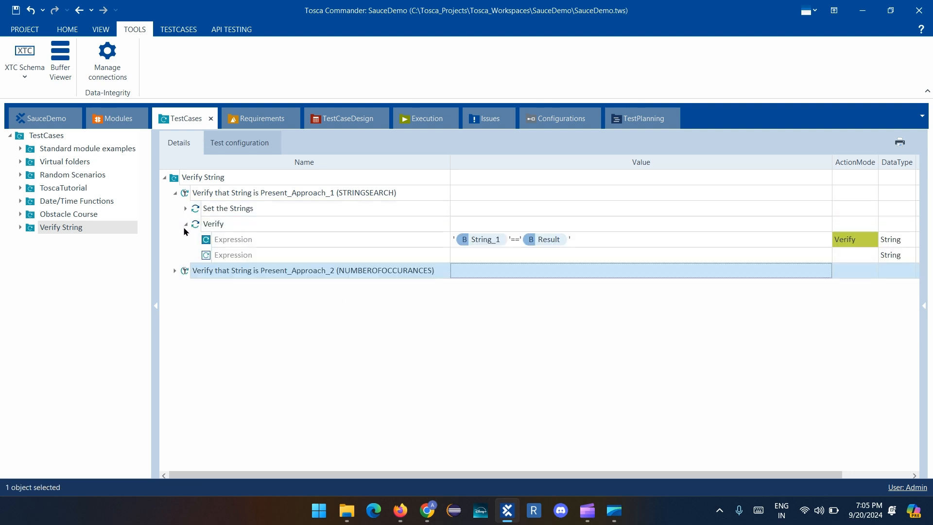
pyautogui.click(175, 271)
pyautogui.click(185, 209)
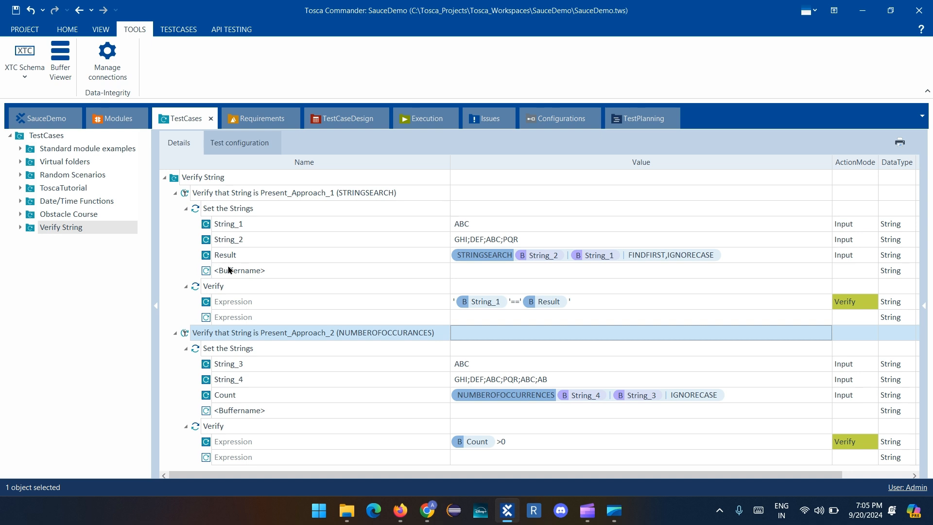